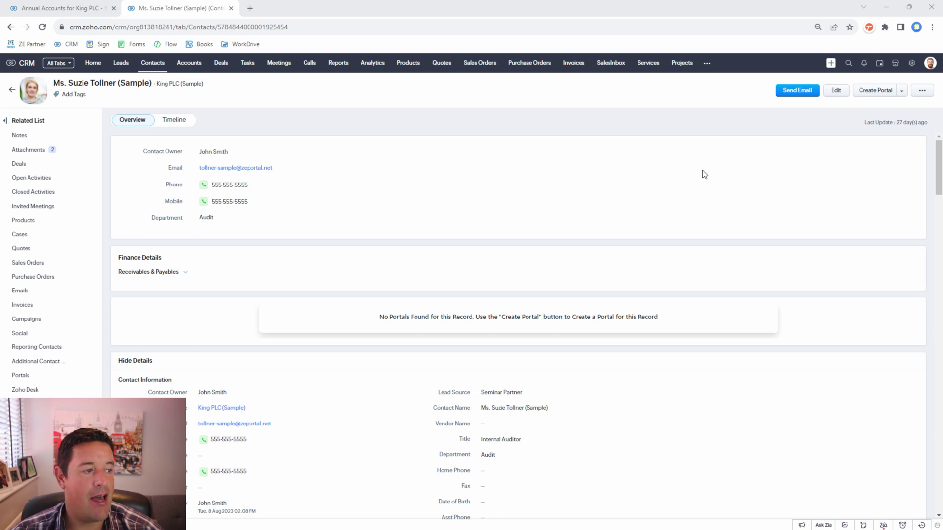
Start a portal for the contact from the New Client Onboarding with Proof of Funds (Template-930) template
{"action": "left_click", "coordinate": [868, 96]}
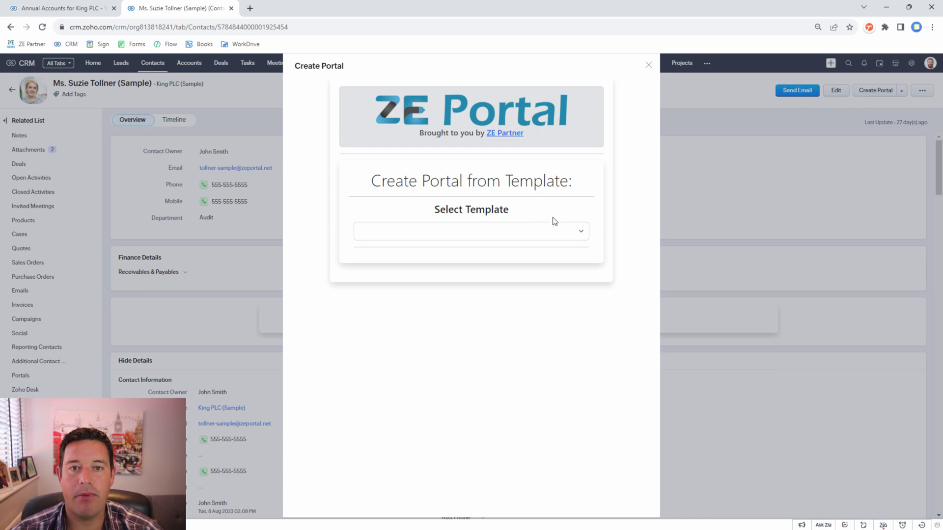
{"action": "left_click", "coordinate": [536, 234]}
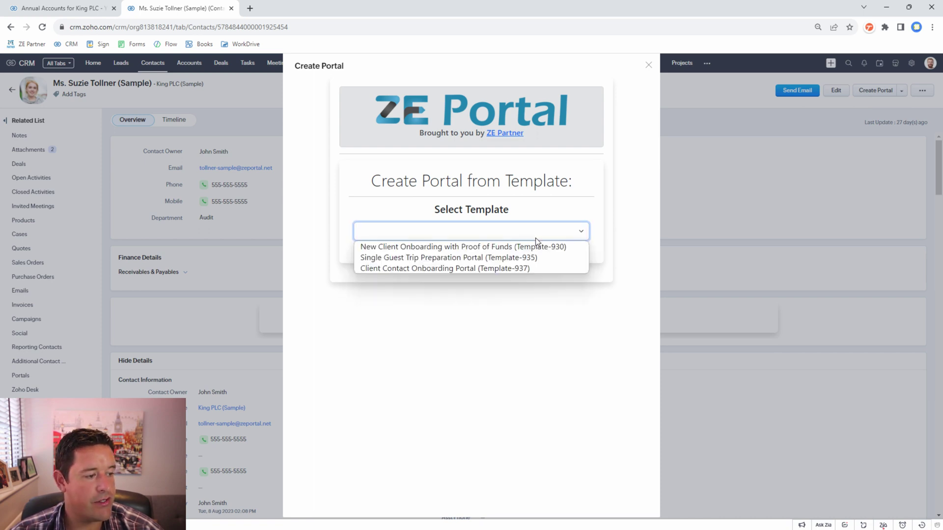
{"action": "left_click", "coordinate": [434, 251]}
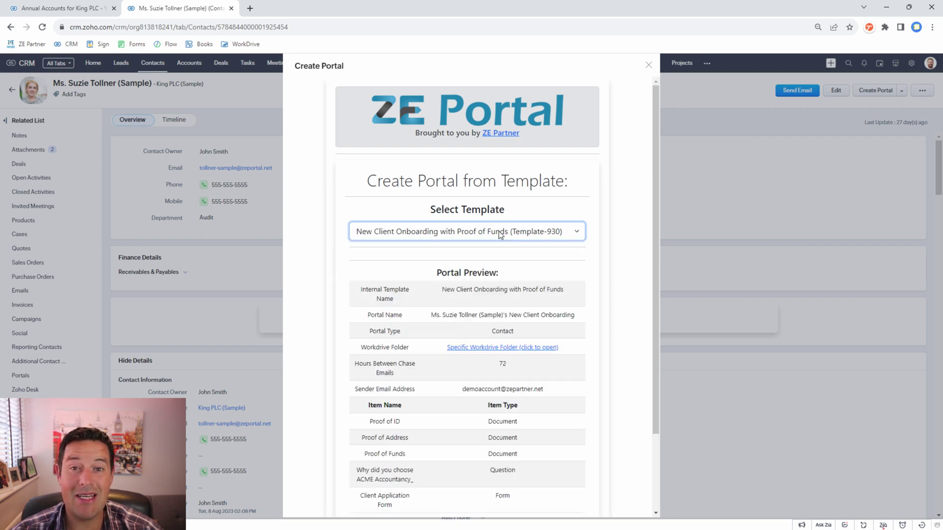
Open the contact's Specific WorkDrive Folder in a new tab and switch to it
{"action": "scroll", "coordinate": [449, 186], "scroll_direction": "down", "scroll_amount": 2}
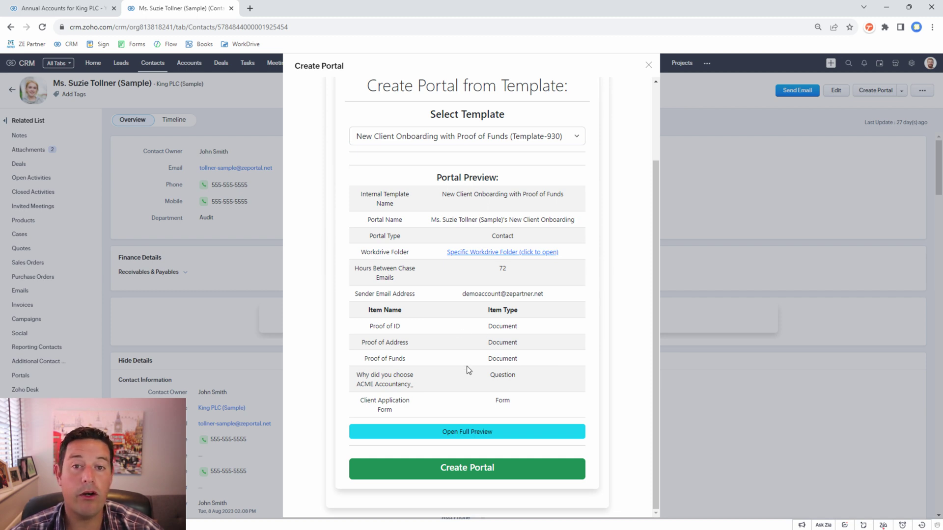
{"action": "right_click", "coordinate": [473, 257]}
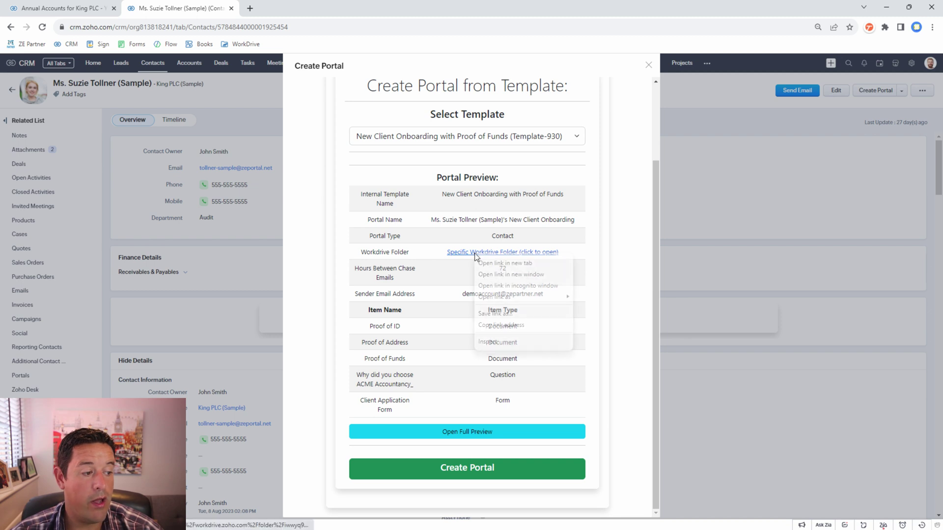
{"action": "left_click", "coordinate": [496, 264]}
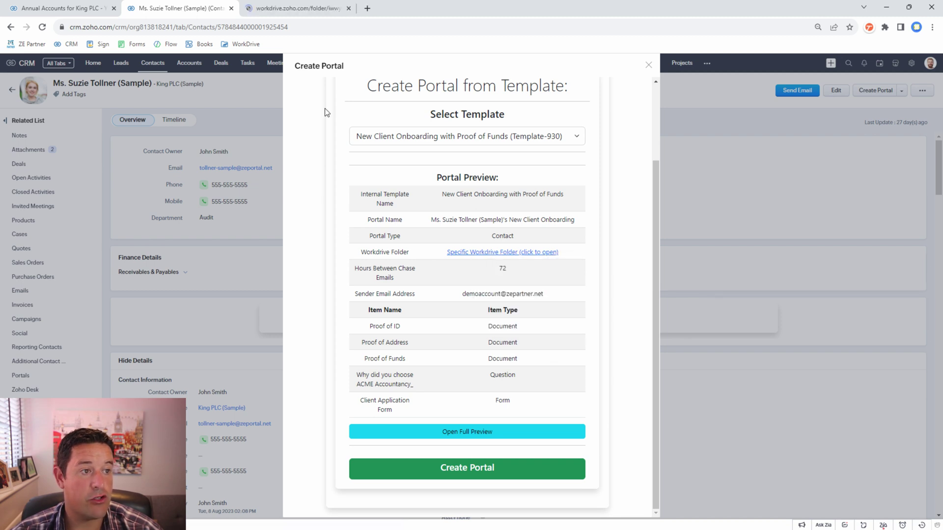
{"action": "left_click", "coordinate": [287, 10]}
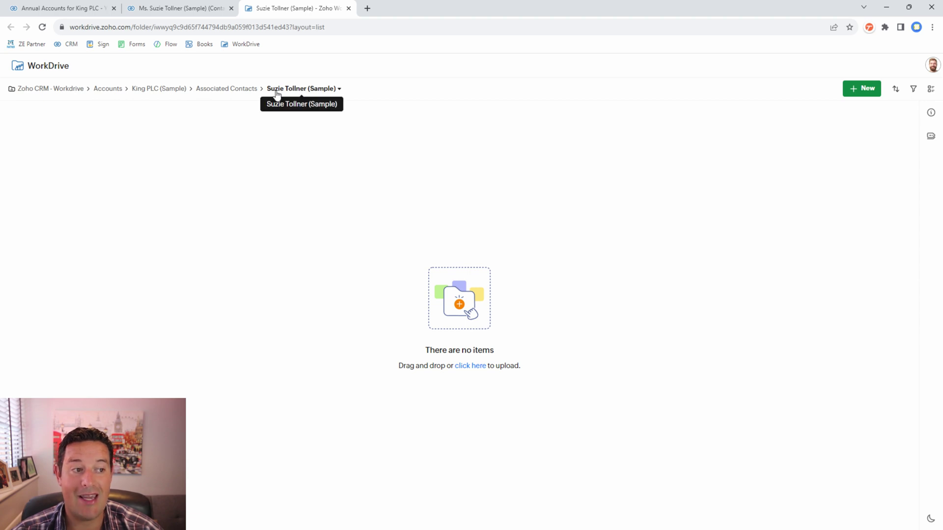
{"action": "left_click", "coordinate": [348, 8]}
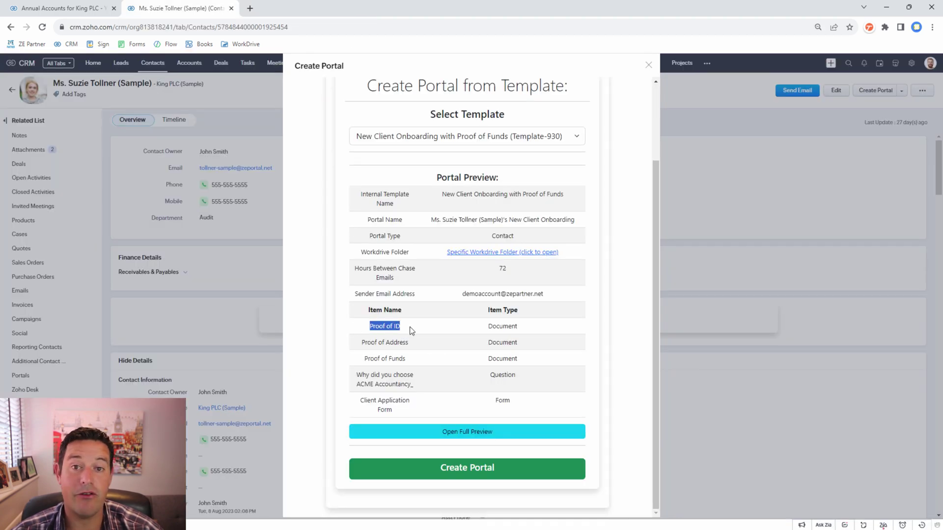
Review the requested items: Proof of Address, Proof of Funds, the ACME question and the Client Application Form
{"action": "left_click_drag", "start_coordinate": [362, 346], "coordinate": [461, 339]}
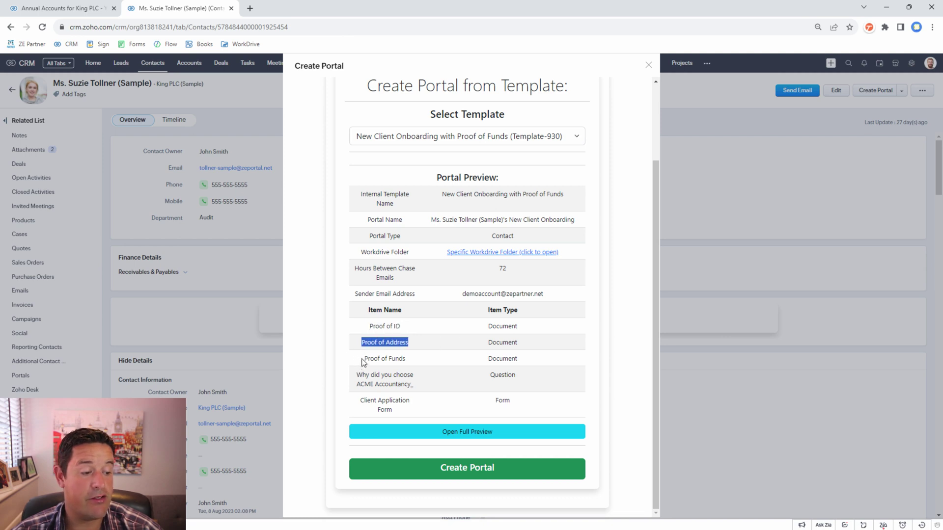
{"action": "left_click_drag", "start_coordinate": [363, 358], "coordinate": [415, 358]}
{"action": "left_click", "coordinate": [400, 369]}
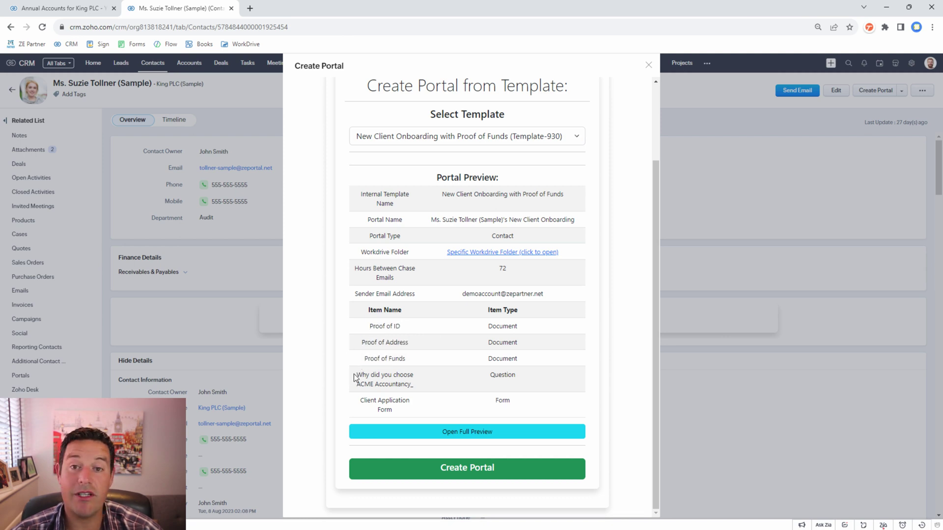
{"action": "left_click_drag", "start_coordinate": [354, 378], "coordinate": [409, 386]}
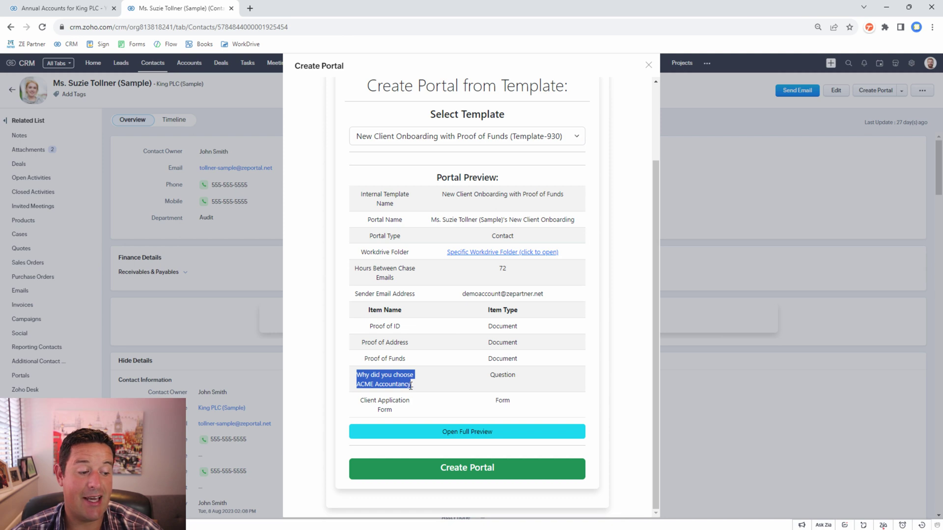
{"action": "left_click_drag", "start_coordinate": [354, 405], "coordinate": [404, 410]}
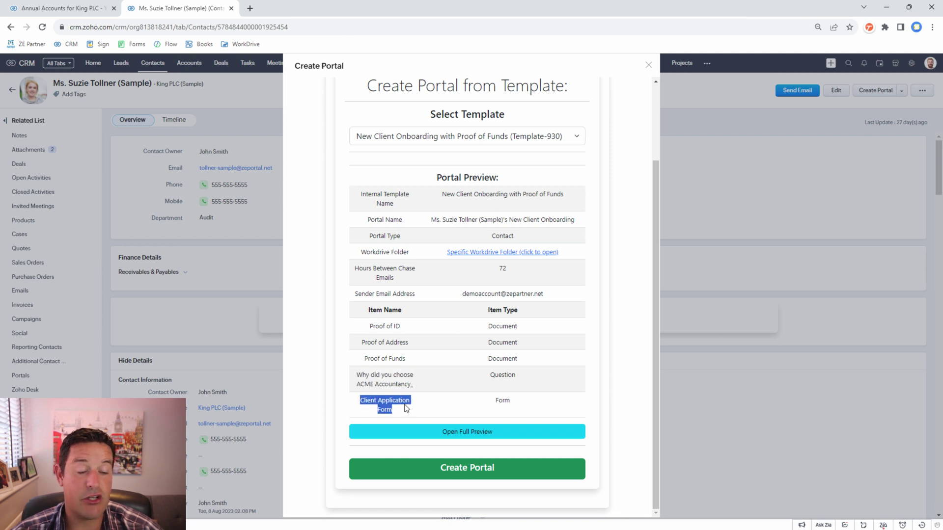
{"action": "left_click", "coordinate": [445, 393]}
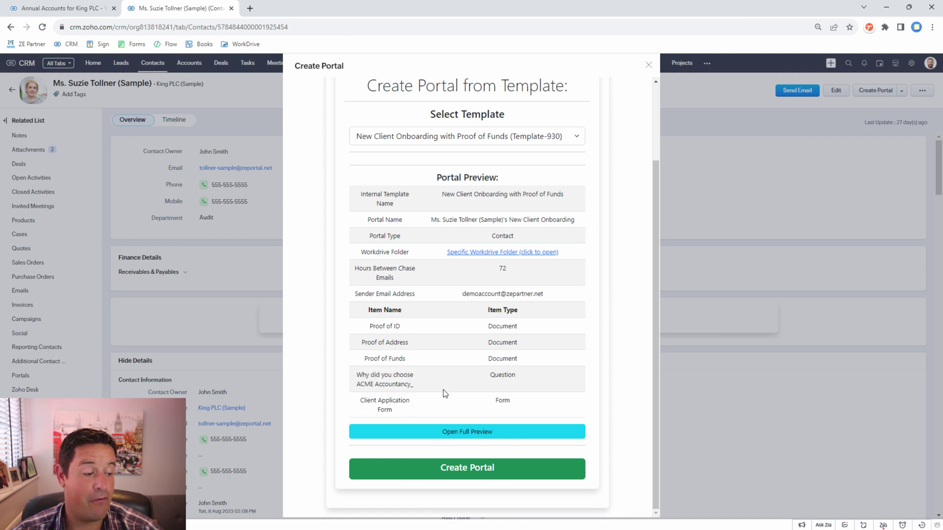
Look through the full portal preview, then create the portal from the template
{"action": "left_click", "coordinate": [461, 437]}
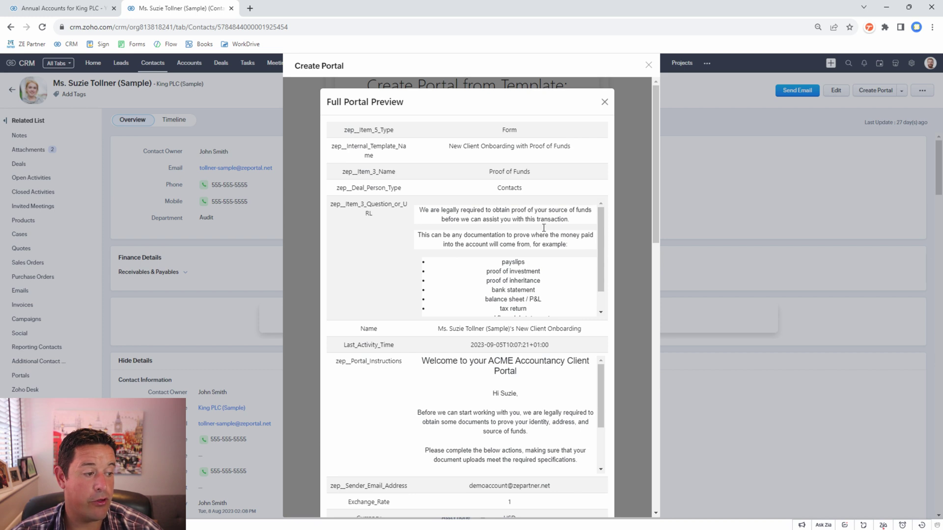
{"action": "scroll", "coordinate": [543, 227], "scroll_direction": "down", "scroll_amount": 10}
{"action": "scroll", "coordinate": [524, 401], "scroll_direction": "down", "scroll_amount": 5}
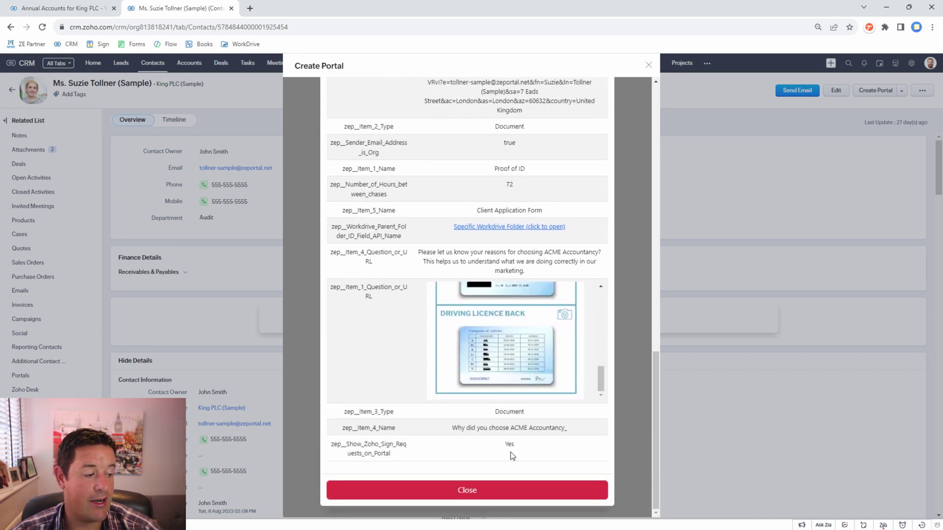
{"action": "left_click", "coordinate": [496, 491]}
{"action": "left_click", "coordinate": [492, 474]}
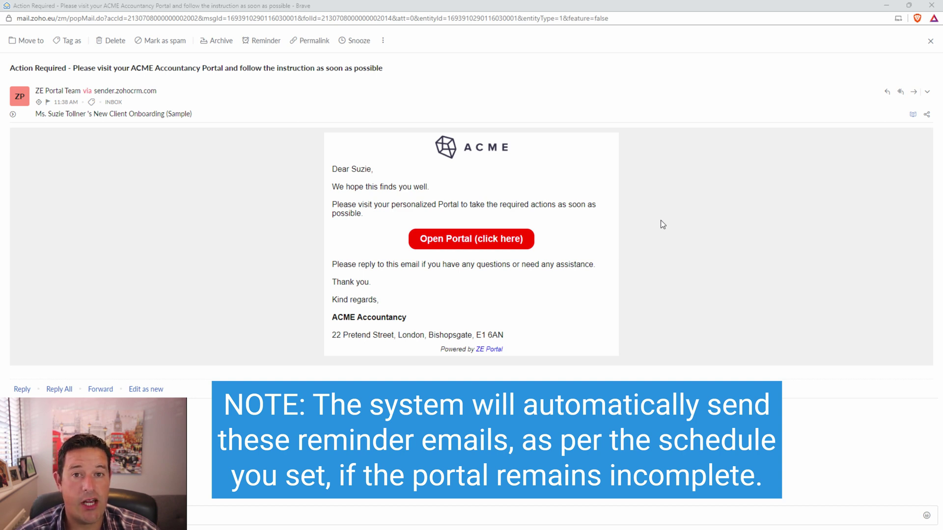
Check the ZE Portal Team sender's contact card, then dismiss it
{"action": "left_click", "coordinate": [53, 93]}
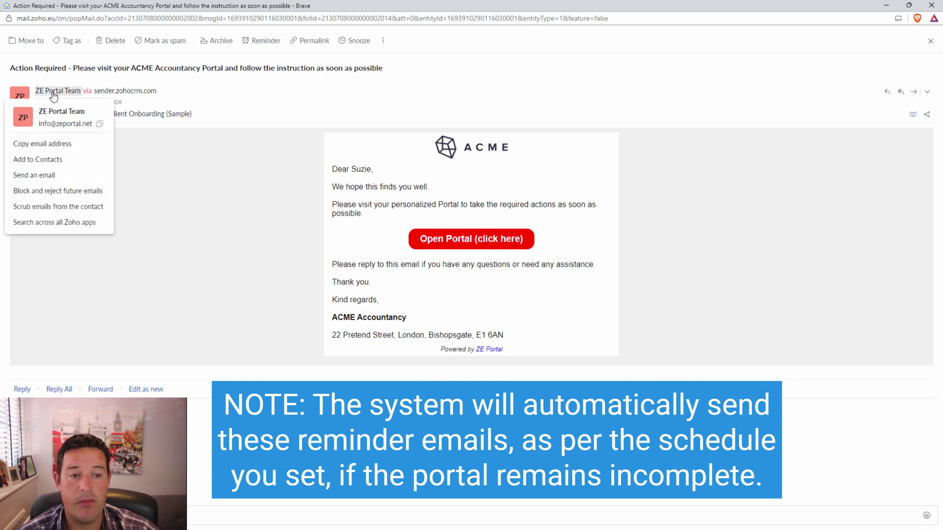
{"action": "left_click_drag", "start_coordinate": [40, 115], "coordinate": [81, 112]}
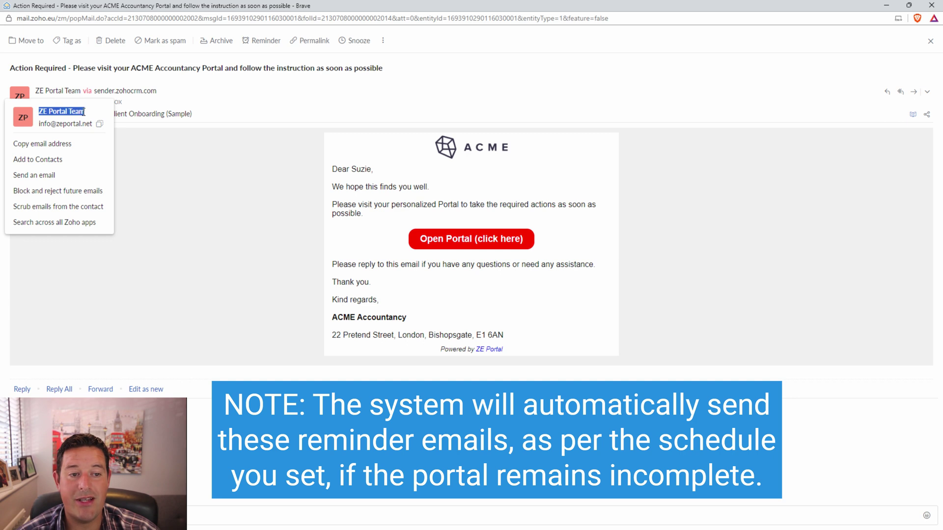
{"action": "left_click", "coordinate": [216, 174]}
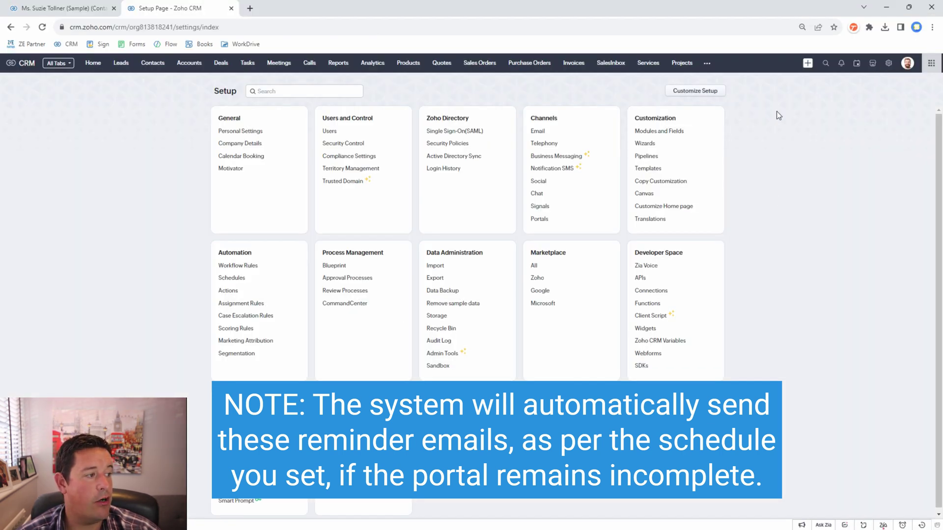
Preview the Generic Portal Chase - CONTACT email template in the ZE Portals folder
{"action": "left_click", "coordinate": [647, 169]}
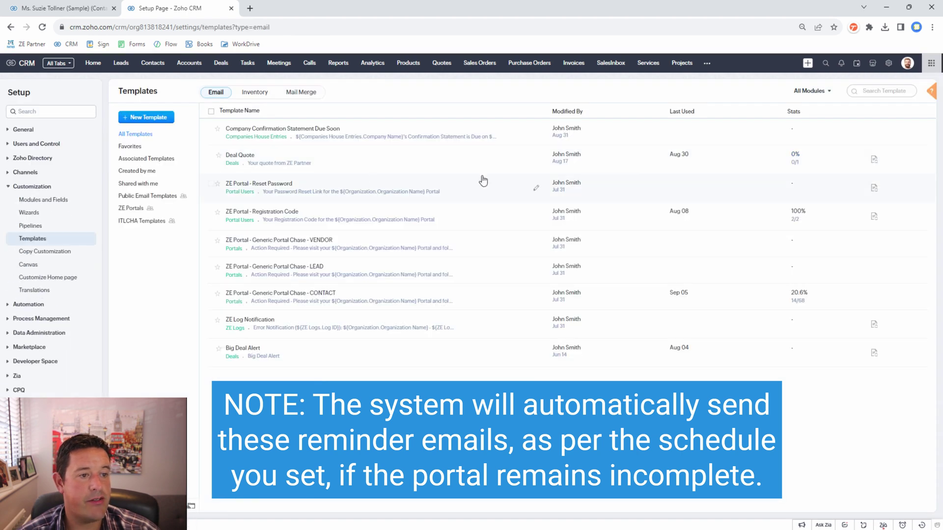
{"action": "left_click", "coordinate": [122, 208]}
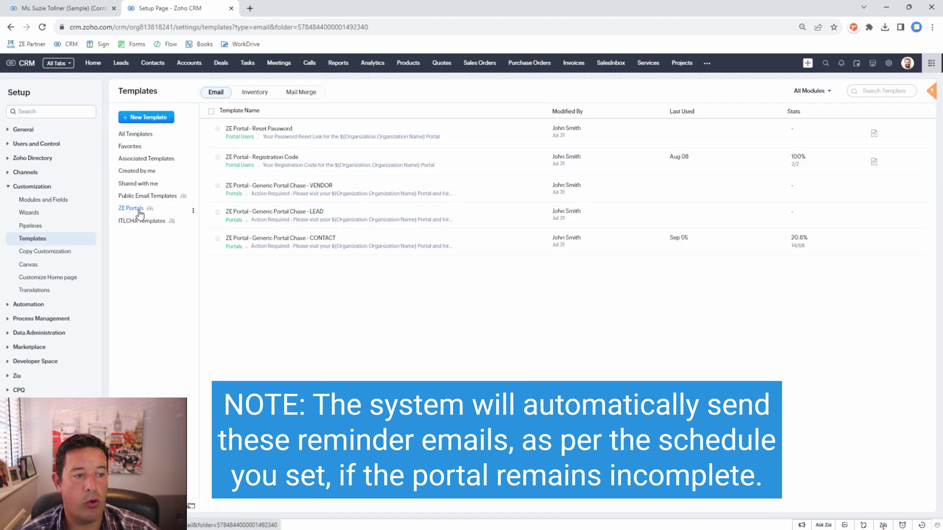
{"action": "left_click", "coordinate": [316, 243]}
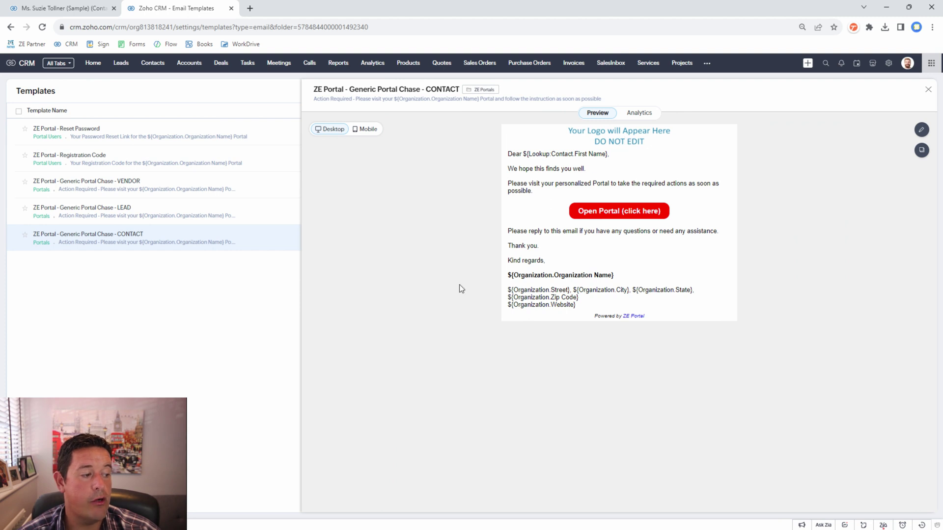
{"action": "left_click_drag", "start_coordinate": [507, 275], "coordinate": [598, 308]}
{"action": "left_click", "coordinate": [596, 308]}
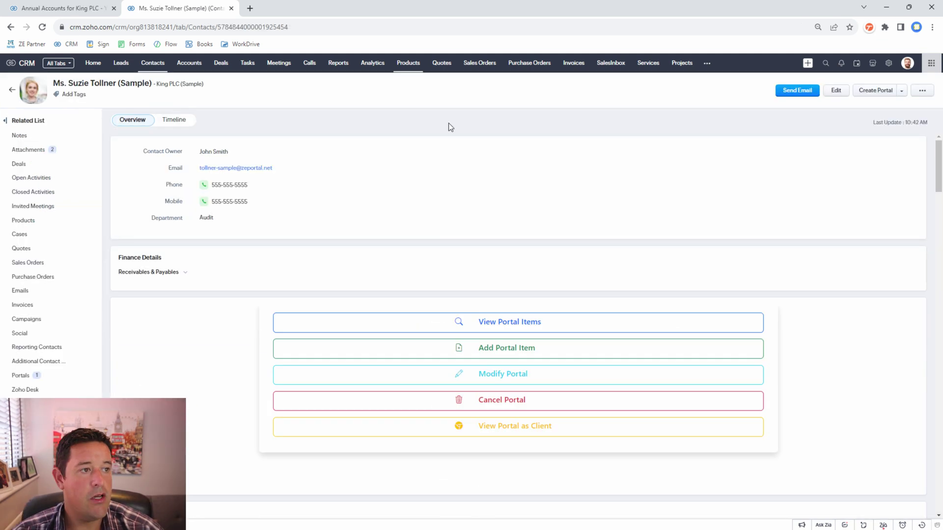
{"action": "scroll", "coordinate": [567, 212], "scroll_direction": "down", "scroll_amount": 2}
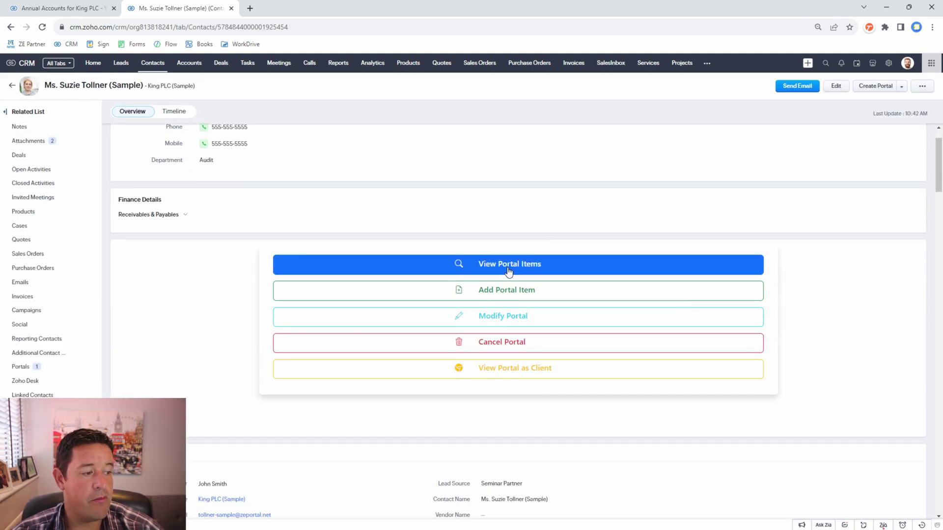
Add a question mark to the 'Why did you choose ACME Accountancy' item name and save it
{"action": "left_click", "coordinate": [509, 265]}
{"action": "scroll", "coordinate": [508, 275], "scroll_direction": "down", "scroll_amount": 3}
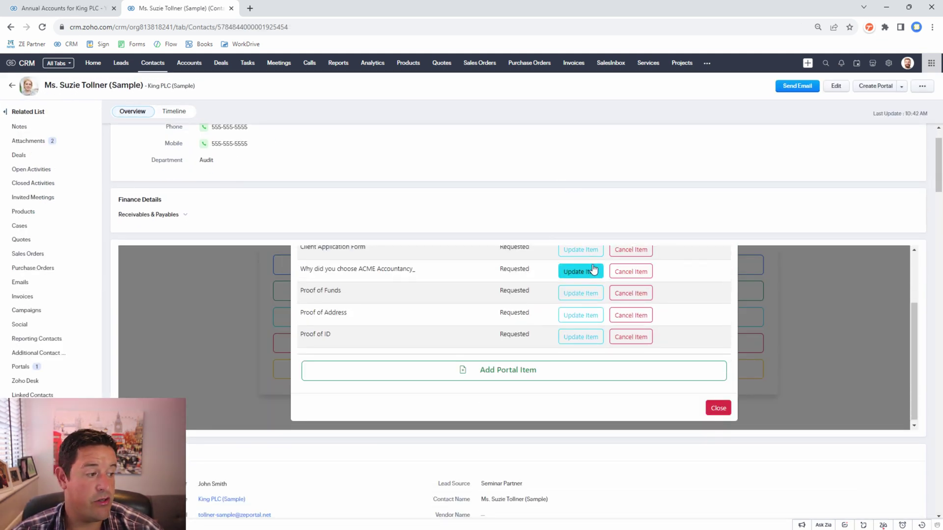
{"action": "scroll", "coordinate": [453, 297], "scroll_direction": "up", "scroll_amount": 1}
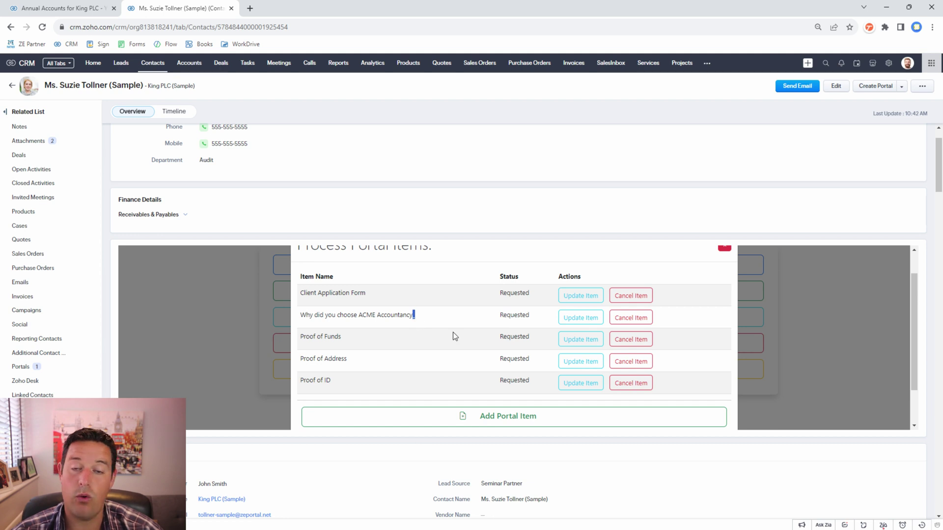
{"action": "left_click", "coordinate": [570, 320]}
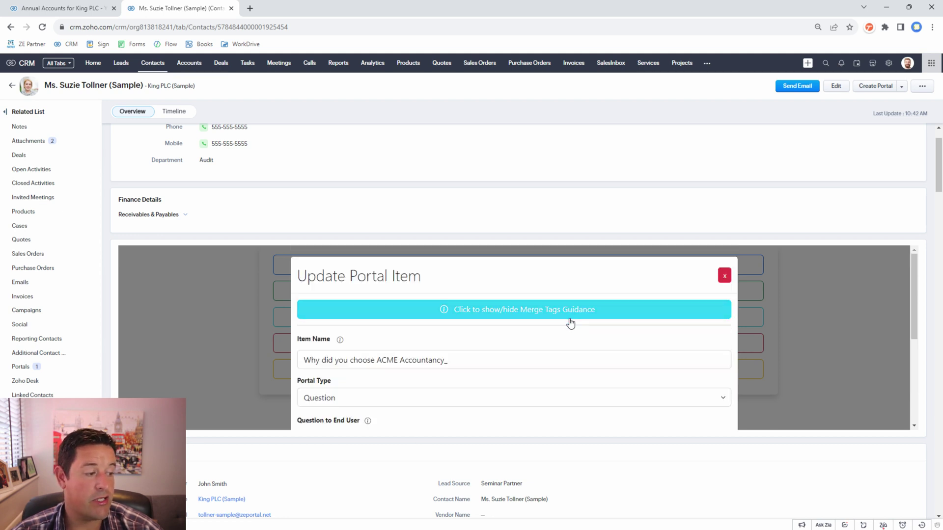
{"action": "scroll", "coordinate": [533, 275], "scroll_direction": "down", "scroll_amount": 1}
{"action": "left_click", "coordinate": [469, 314]}
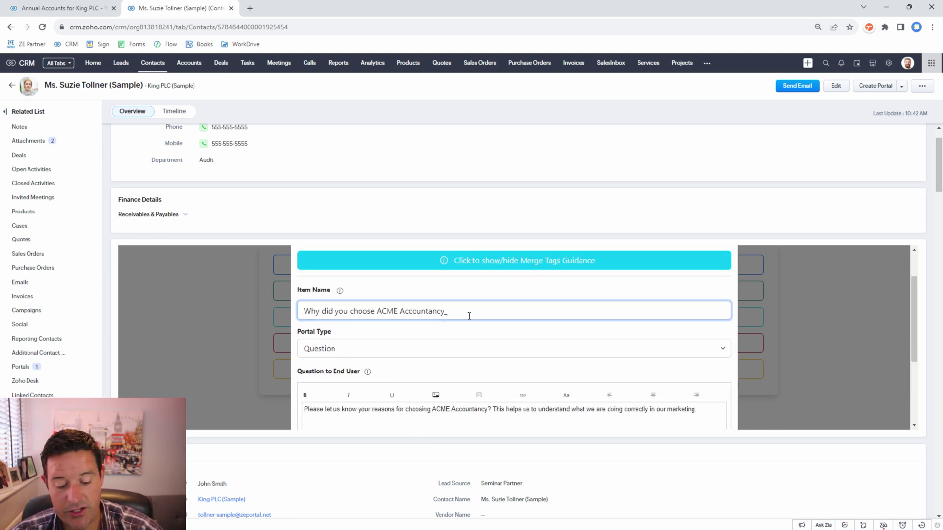
{"action": "left_click", "coordinate": [515, 280]}
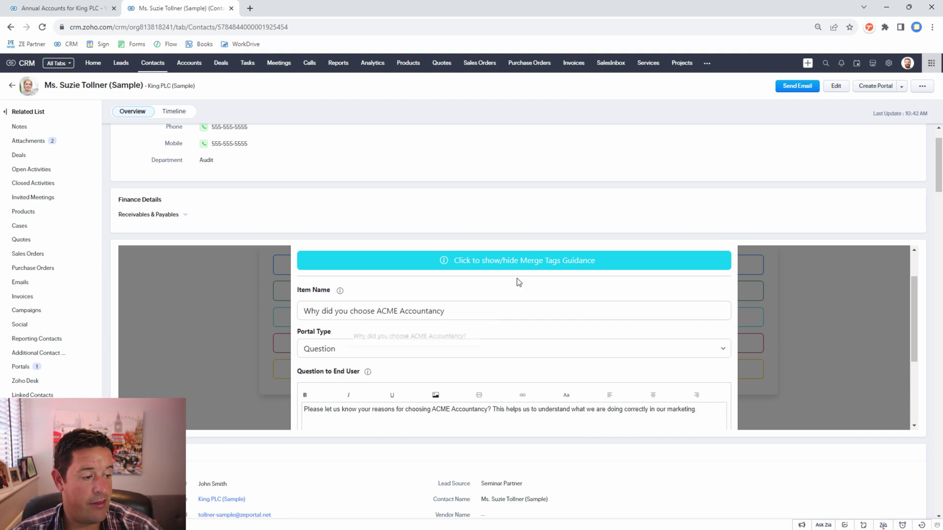
{"action": "left_click", "coordinate": [454, 315]}
{"action": "type", "text": "?"}
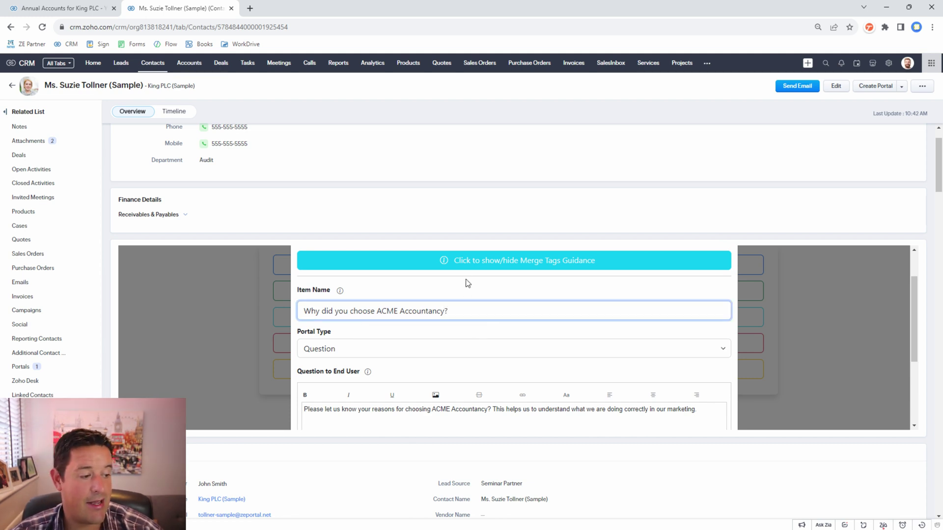
{"action": "left_click", "coordinate": [465, 287]}
{"action": "scroll", "coordinate": [471, 314], "scroll_direction": "down", "scroll_amount": 3}
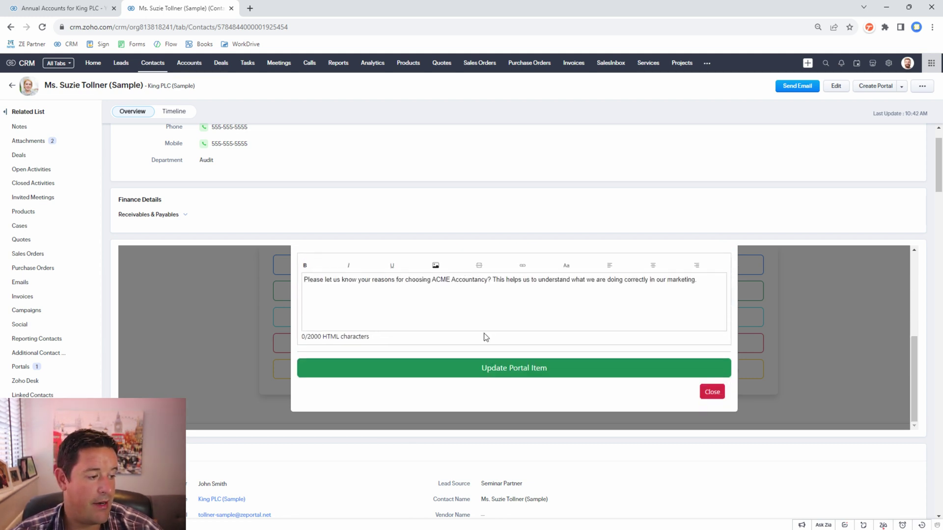
{"action": "left_click", "coordinate": [482, 373]}
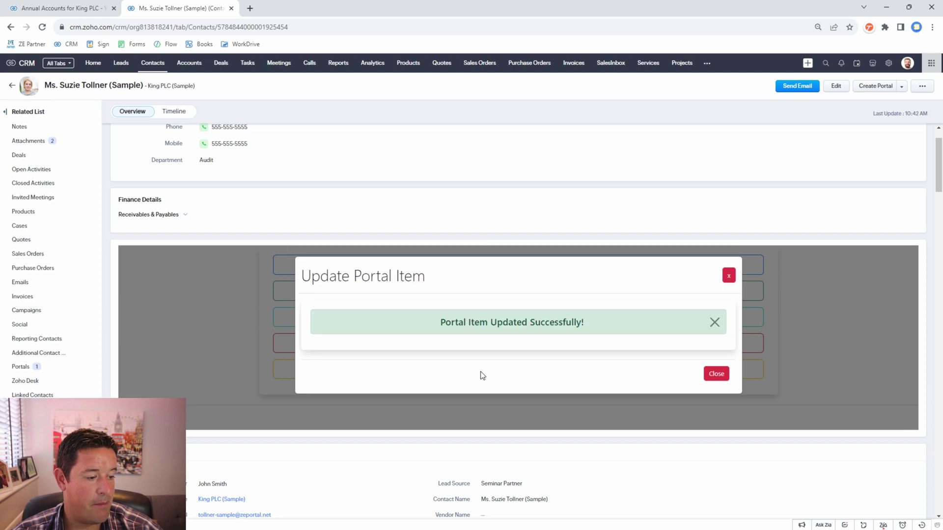
{"action": "left_click", "coordinate": [729, 277]}
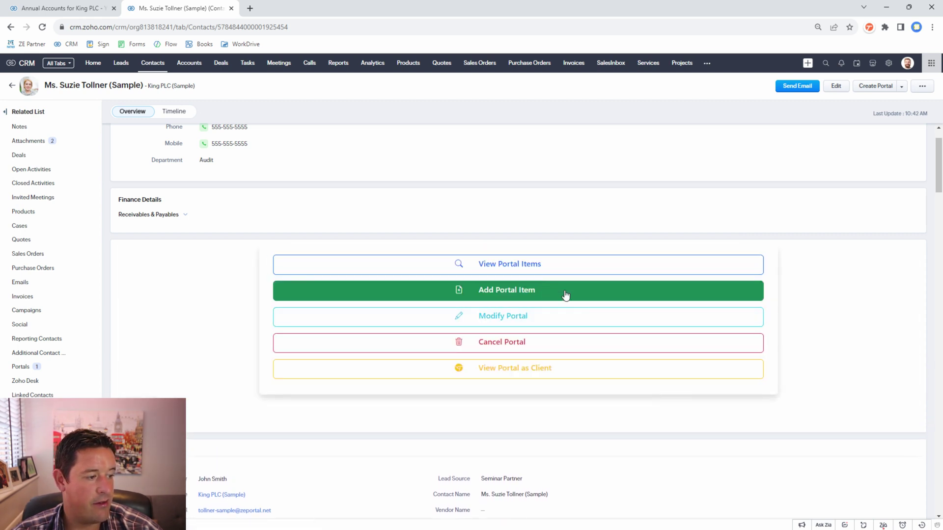
Confirm the renamed question in the portal items list, then close the list
{"action": "left_click", "coordinate": [497, 272]}
{"action": "scroll", "coordinate": [506, 303], "scroll_direction": "down", "scroll_amount": 2}
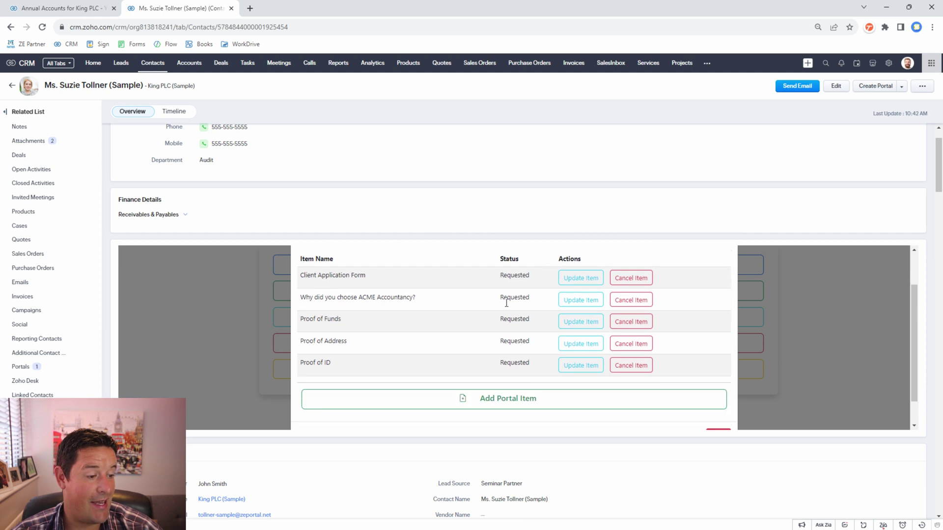
{"action": "left_click_drag", "start_coordinate": [305, 304], "coordinate": [422, 297]}
{"action": "left_click", "coordinate": [421, 298]}
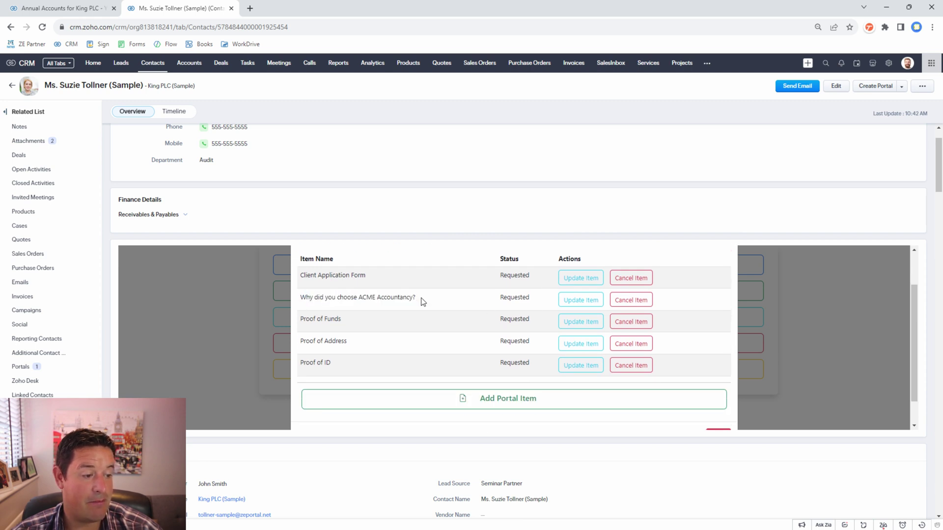
{"action": "scroll", "coordinate": [692, 344], "scroll_direction": "down", "scroll_amount": 1}
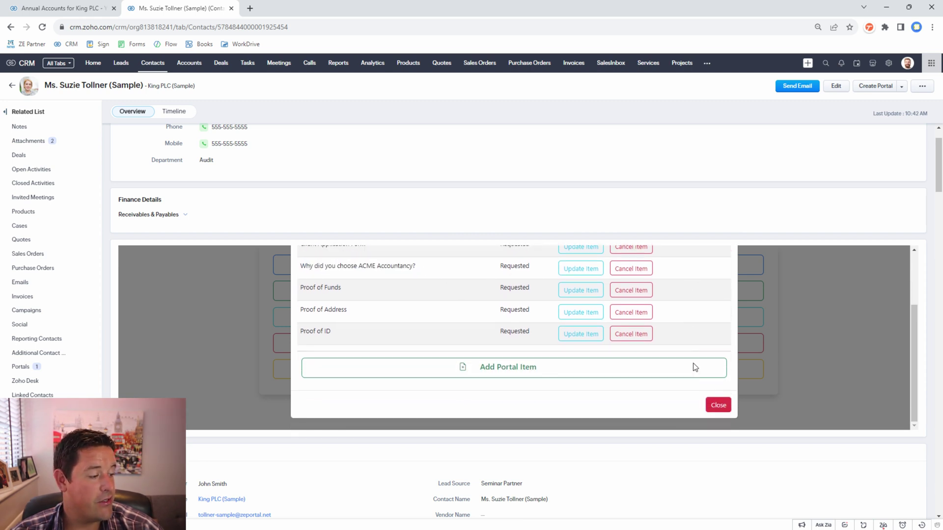
{"action": "left_click", "coordinate": [717, 405]}
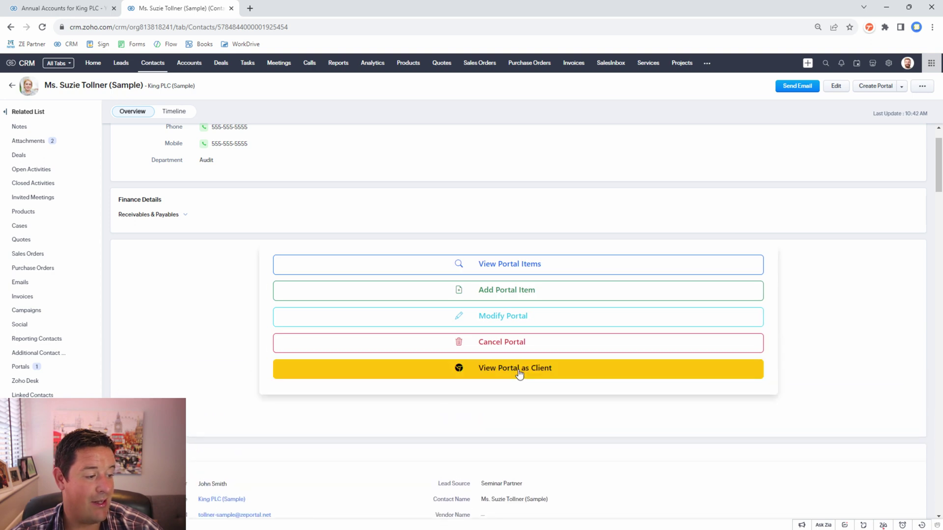
Open the portal as the client sees it and look over the personalised heading and welcome
{"action": "left_click", "coordinate": [519, 374]}
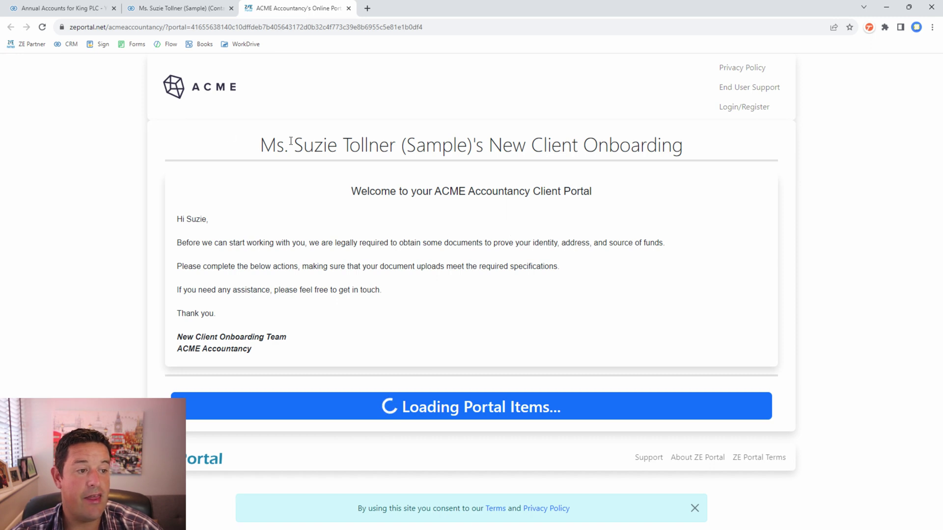
{"action": "left_click_drag", "start_coordinate": [265, 143], "coordinate": [473, 143]}
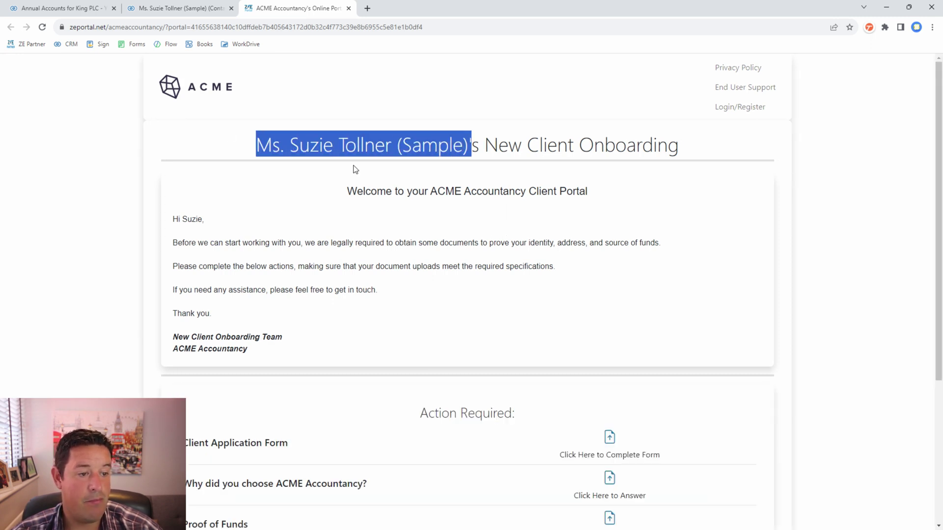
{"action": "double_click", "coordinate": [191, 221]}
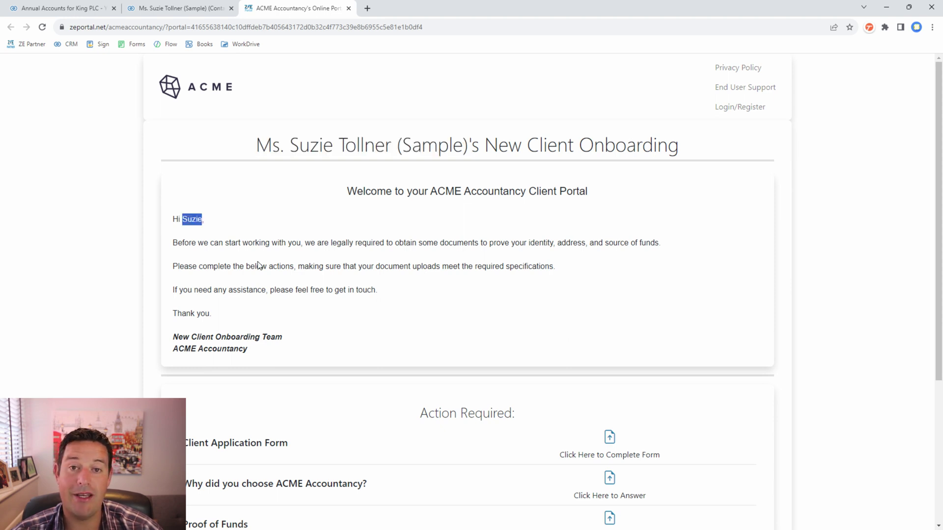
{"action": "scroll", "coordinate": [305, 212], "scroll_direction": "down", "scroll_amount": 1}
{"action": "left_click", "coordinate": [306, 213]}
{"action": "left_click_drag", "start_coordinate": [152, 194], "coordinate": [521, 302]}
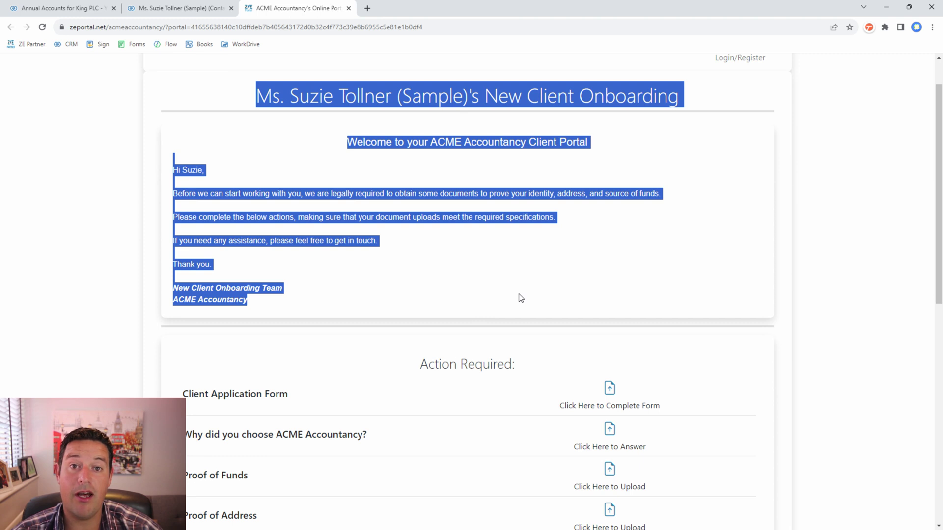
{"action": "left_click", "coordinate": [531, 264]}
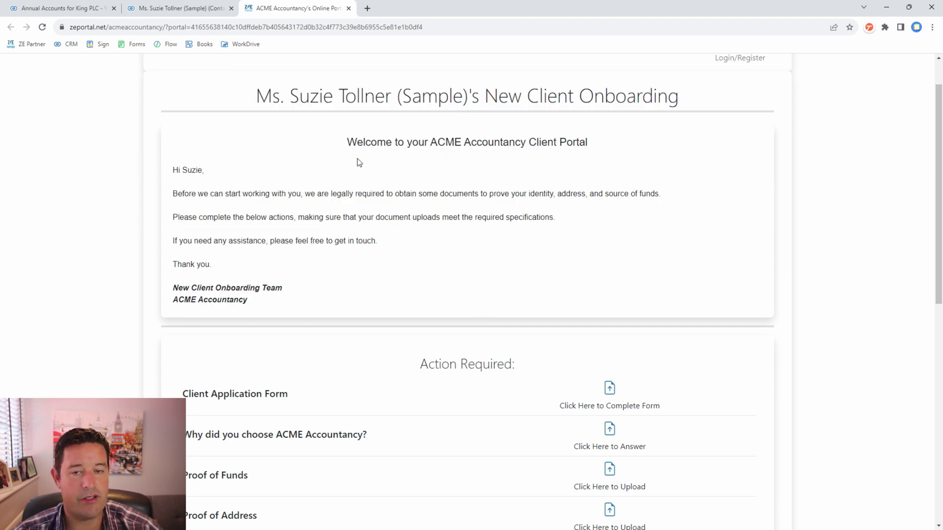
Review the invoices and signature requests, then download the signed Client Engagement Agreement PDF
{"action": "scroll", "coordinate": [395, 198], "scroll_direction": "down", "scroll_amount": 3}
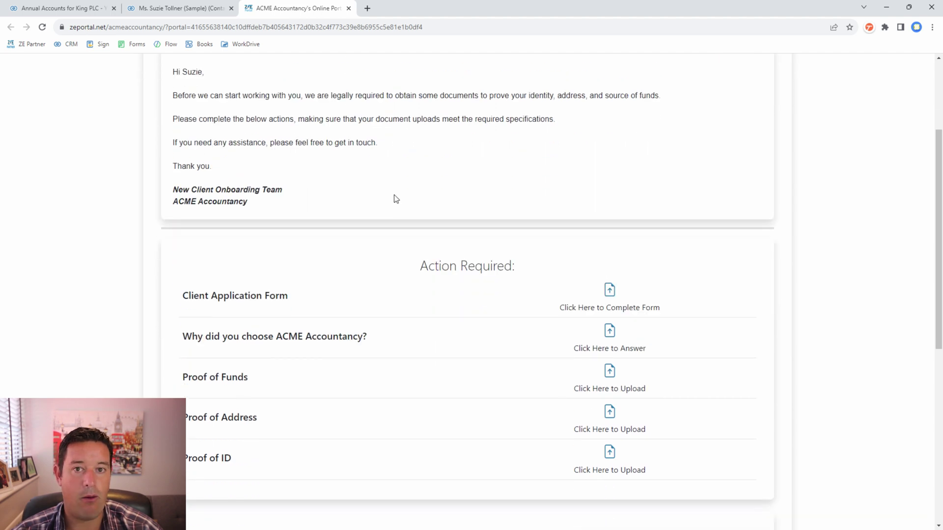
{"action": "scroll", "coordinate": [396, 198], "scroll_direction": "down", "scroll_amount": 2}
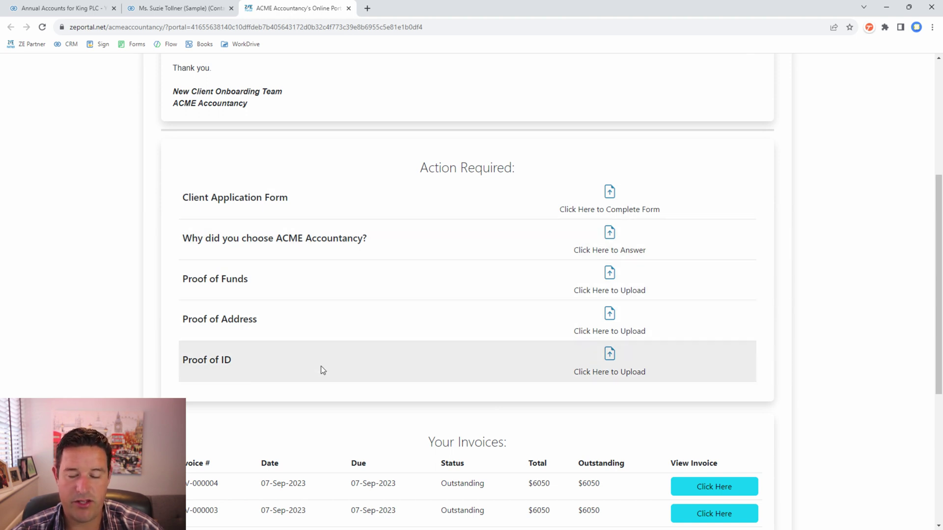
{"action": "scroll", "coordinate": [348, 276], "scroll_direction": "down", "scroll_amount": 3}
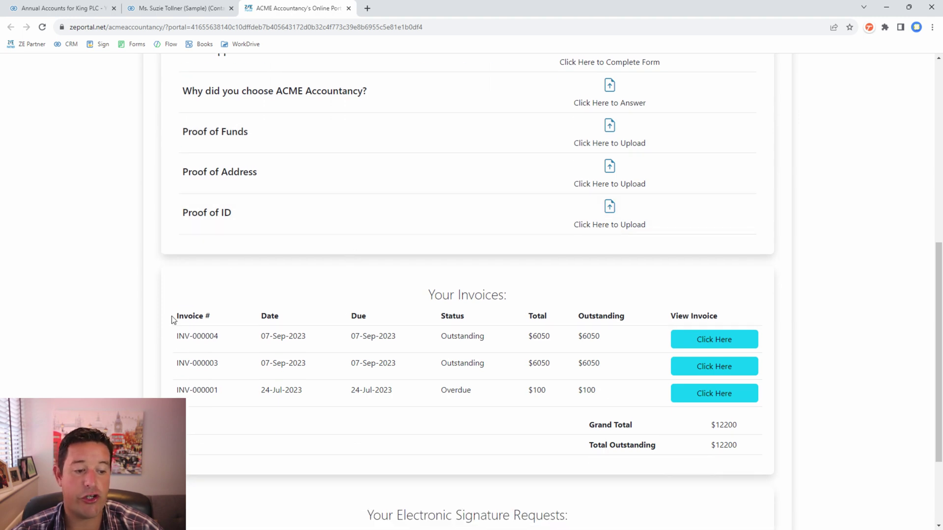
{"action": "left_click_drag", "start_coordinate": [173, 317], "coordinate": [739, 453]}
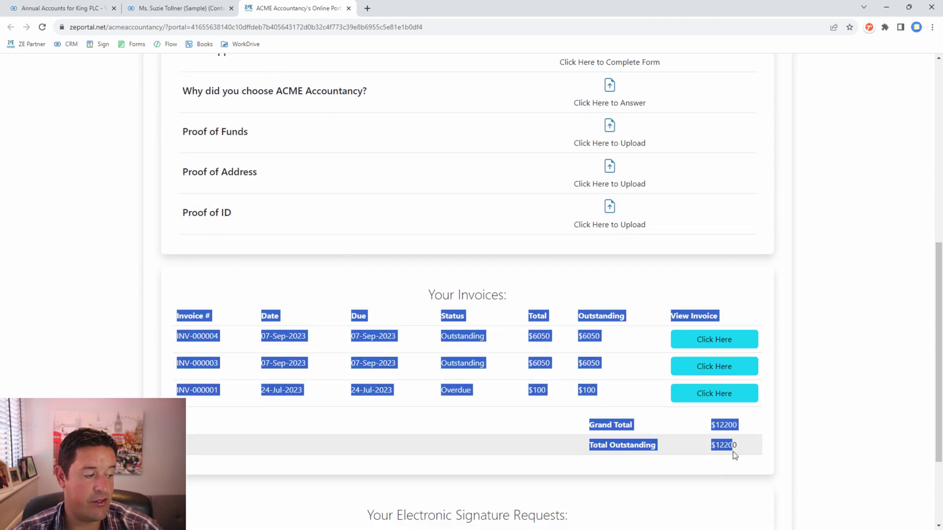
{"action": "left_click", "coordinate": [443, 414]}
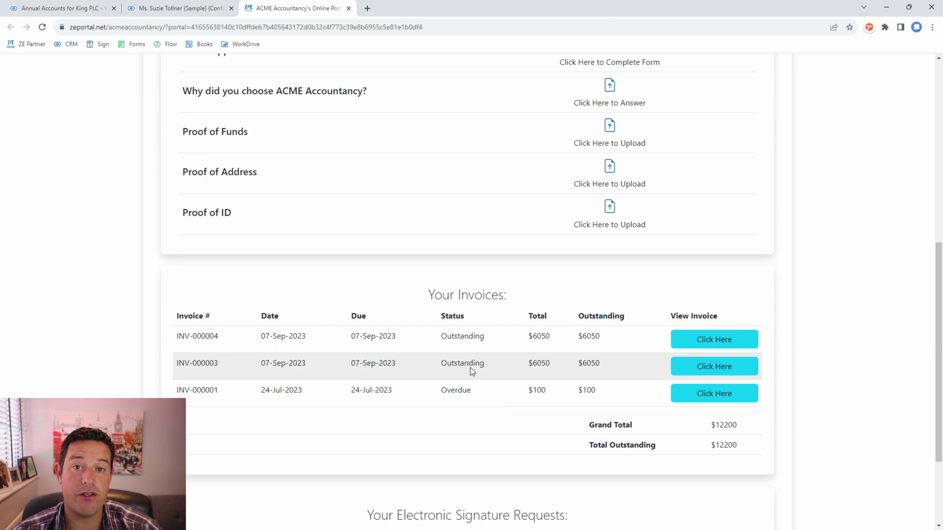
{"action": "scroll", "coordinate": [477, 392], "scroll_direction": "down", "scroll_amount": 3}
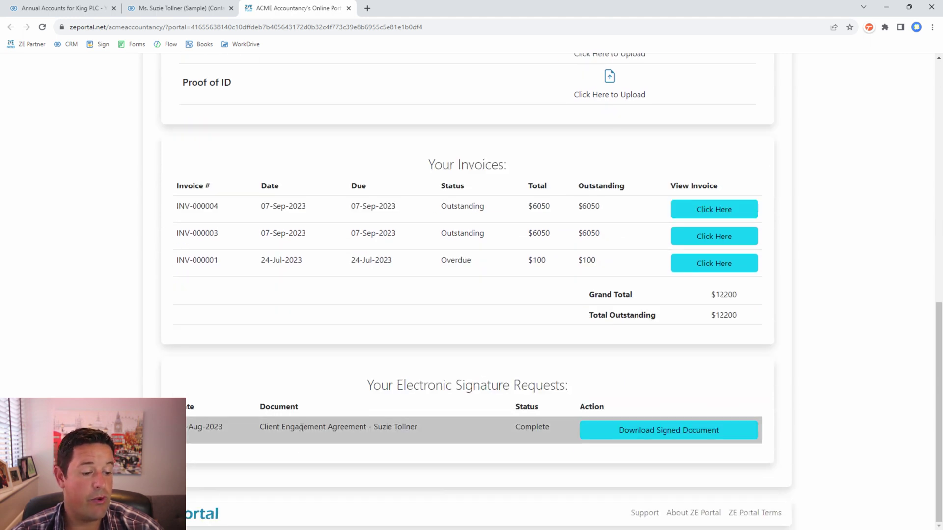
{"action": "left_click_drag", "start_coordinate": [174, 406], "coordinate": [665, 441]}
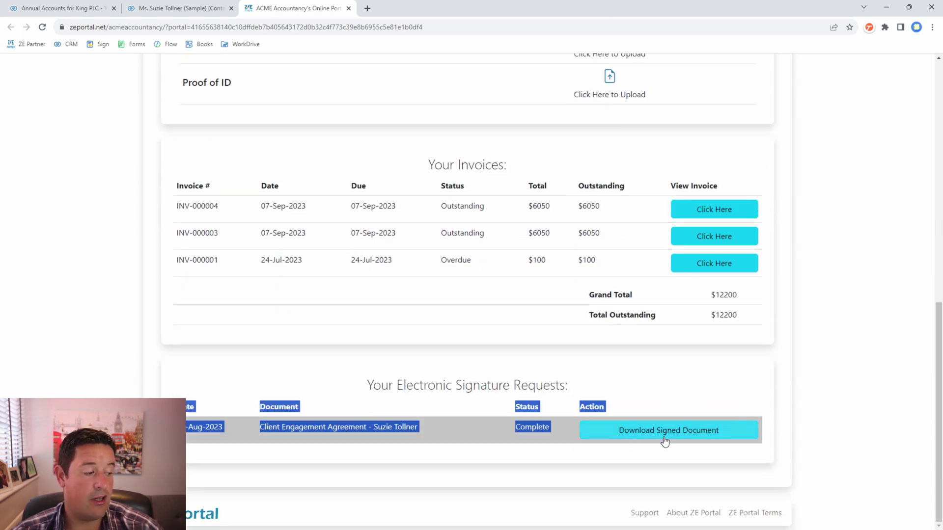
{"action": "left_click", "coordinate": [758, 410]}
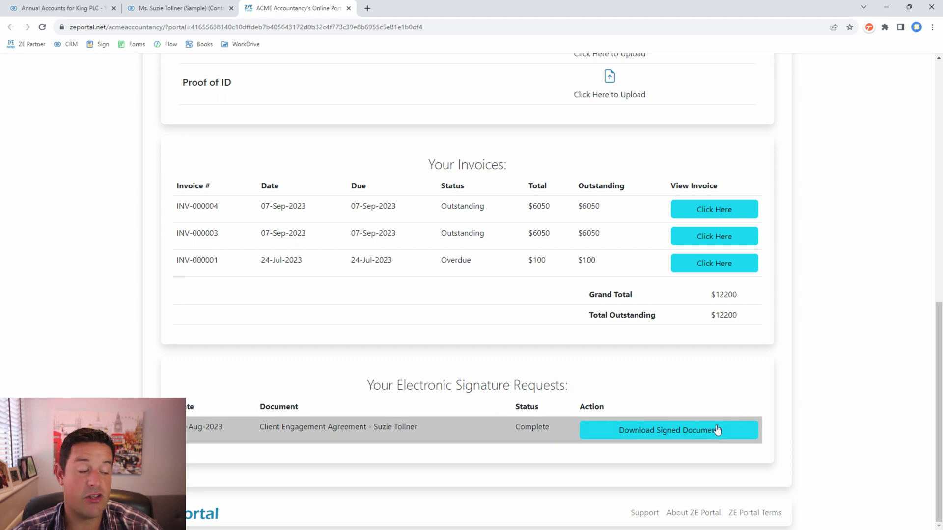
{"action": "left_click", "coordinate": [667, 437]}
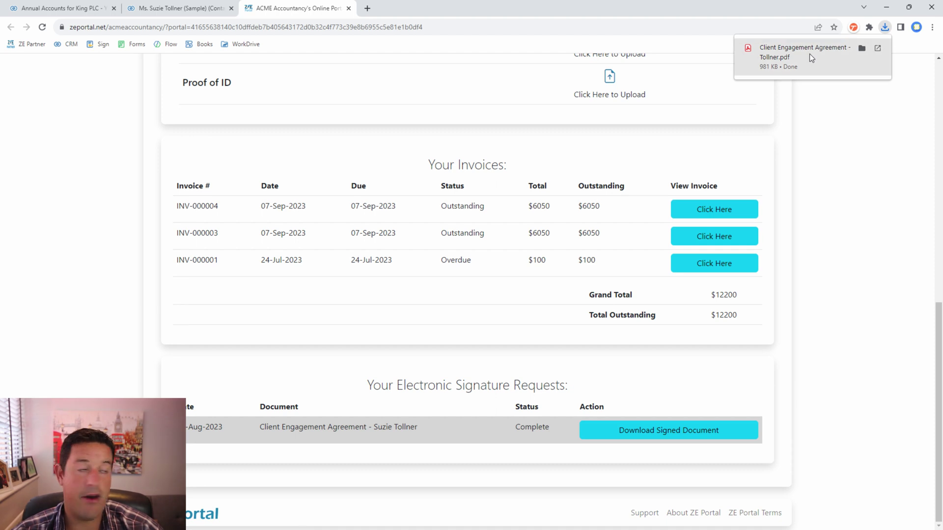
Open the Proof of Funds item and read its instructions
{"action": "scroll", "coordinate": [431, 191], "scroll_direction": "up", "scroll_amount": 4}
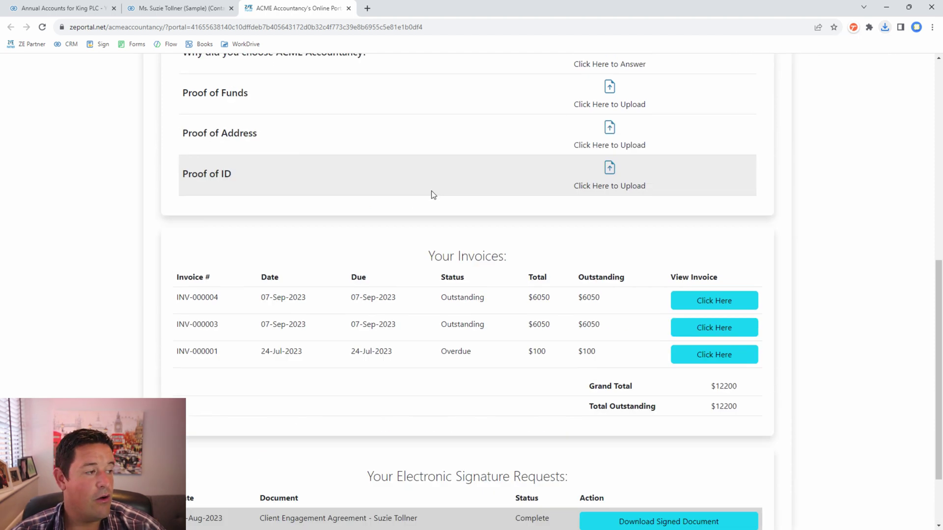
{"action": "scroll", "coordinate": [712, 347], "scroll_direction": "up", "scroll_amount": 1}
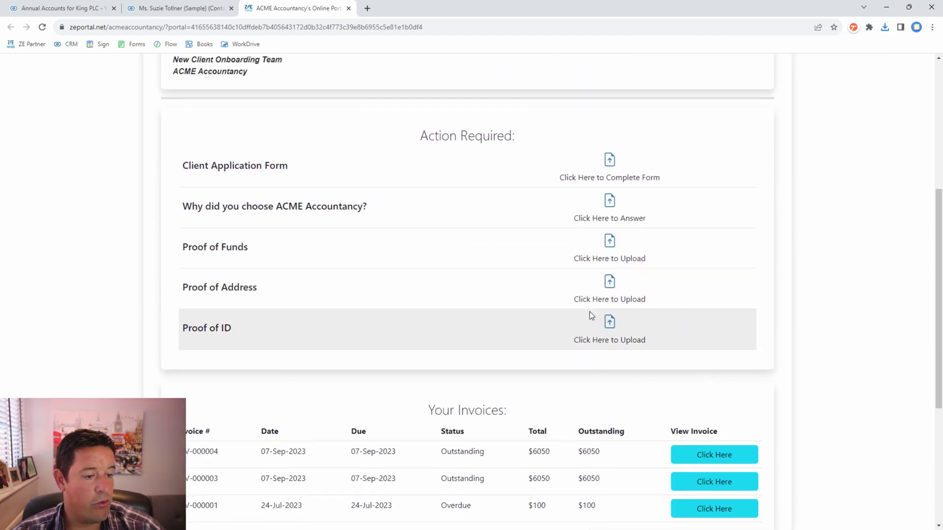
{"action": "left_click", "coordinate": [610, 240]}
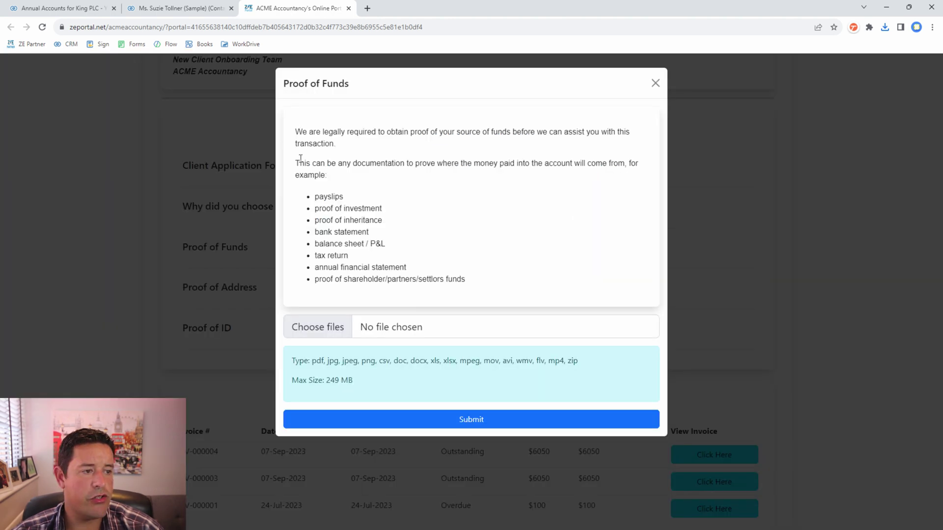
{"action": "left_click_drag", "start_coordinate": [304, 133], "coordinate": [478, 281]}
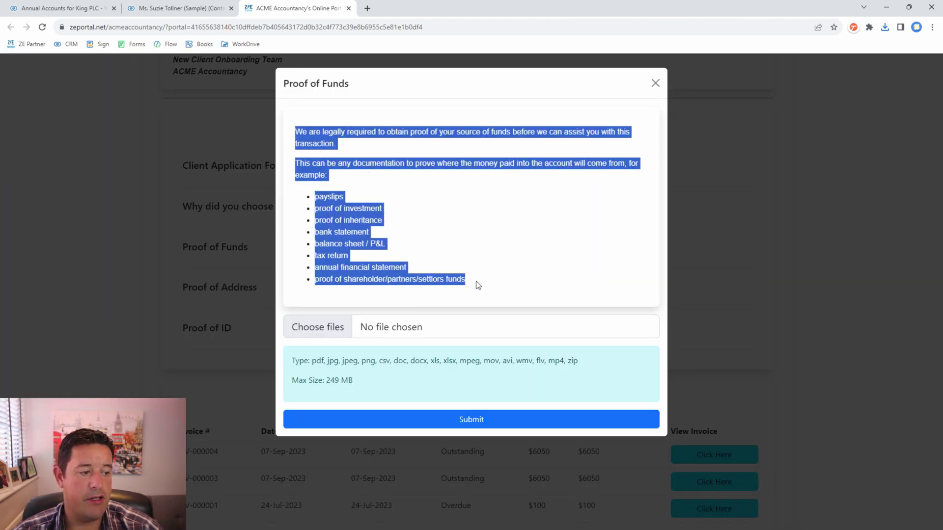
{"action": "left_click", "coordinate": [462, 276]}
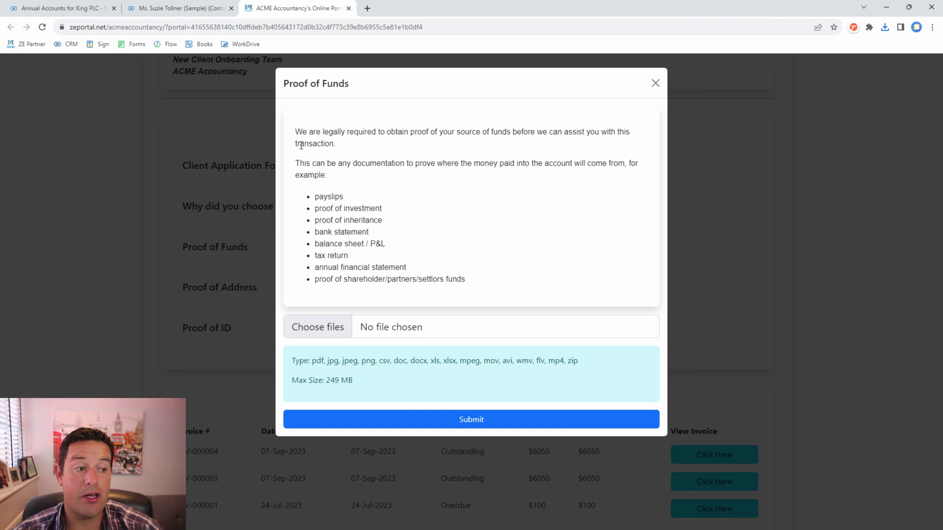
{"action": "left_click_drag", "start_coordinate": [296, 129], "coordinate": [583, 303]}
{"action": "left_click", "coordinate": [559, 269]}
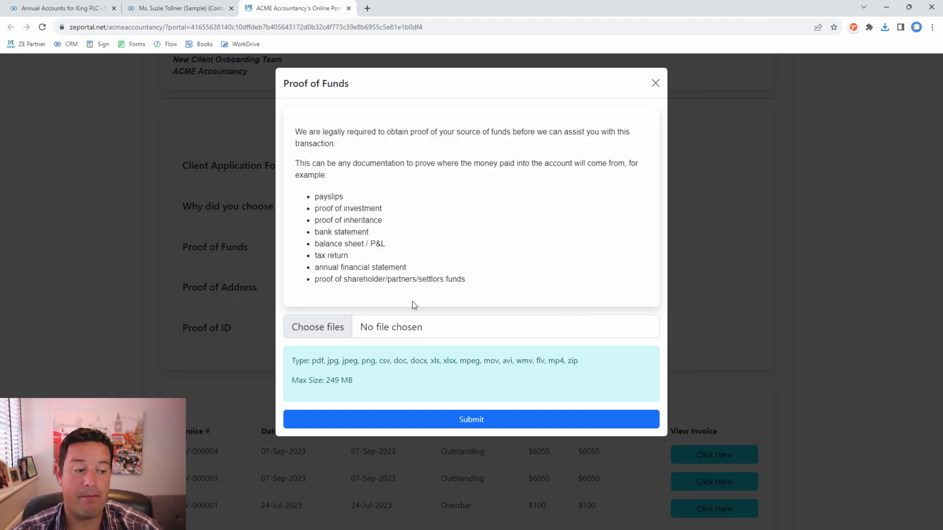
Attach the three example bank statement PDFs and submit them
{"action": "left_click", "coordinate": [392, 328]}
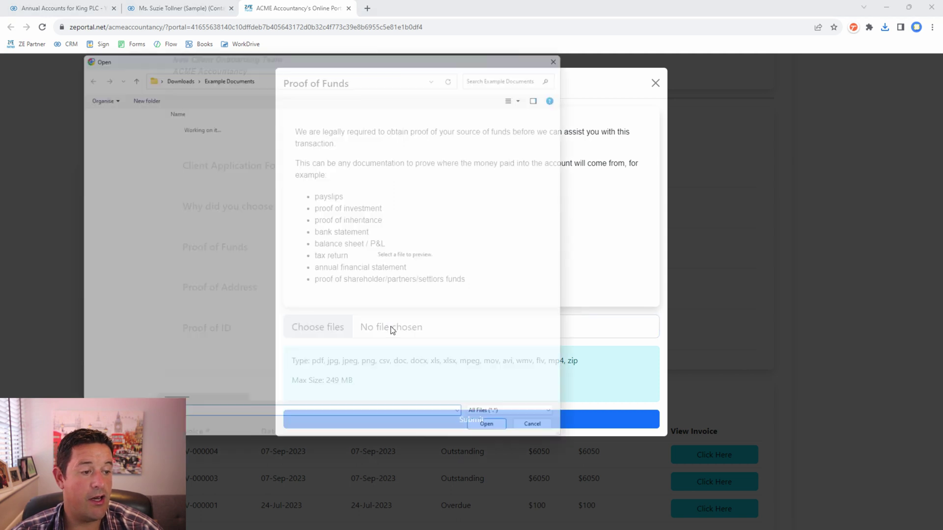
{"action": "left_click", "coordinate": [196, 177]}
{"action": "left_click", "coordinate": [199, 209], "text": "shift"}
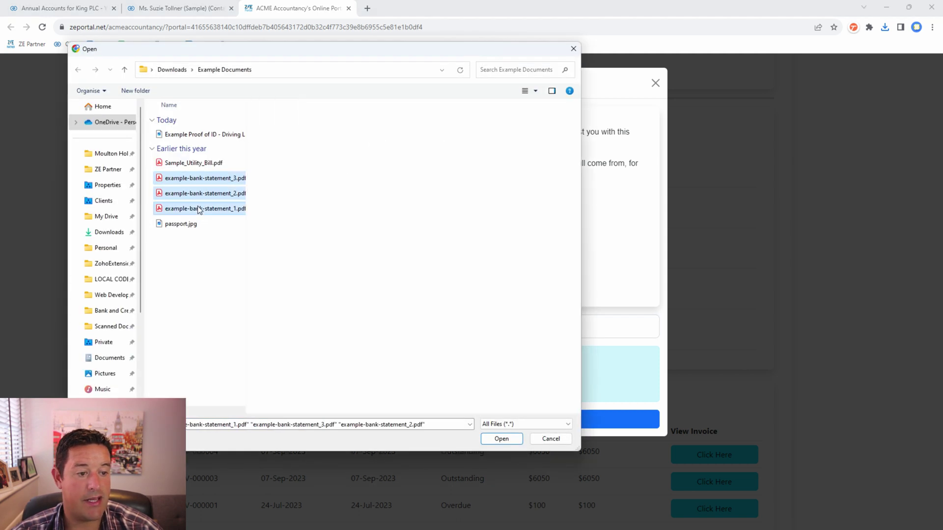
{"action": "left_click", "coordinate": [501, 439]}
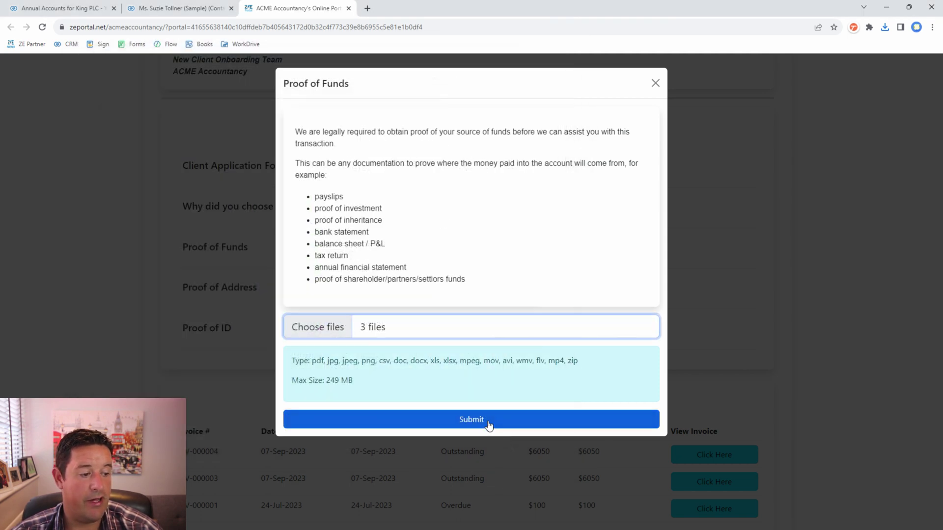
{"action": "left_click", "coordinate": [489, 426]}
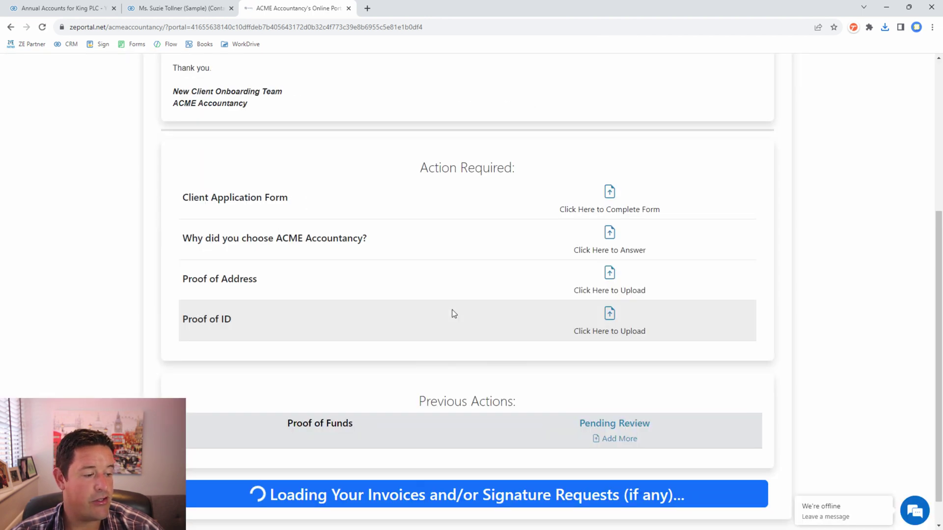
Submit the example driving licence PNG as Proof of ID
{"action": "left_click", "coordinate": [451, 310]}
{"action": "scroll", "coordinate": [515, 242], "scroll_direction": "down", "scroll_amount": 2}
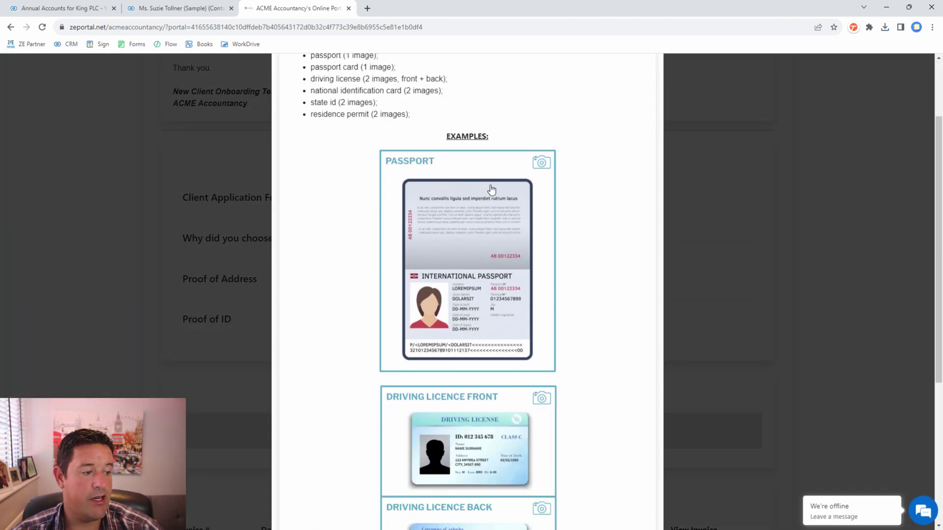
{"action": "scroll", "coordinate": [491, 191], "scroll_direction": "down", "scroll_amount": 5}
{"action": "scroll", "coordinate": [484, 243], "scroll_direction": "up", "scroll_amount": 3}
{"action": "scroll", "coordinate": [484, 242], "scroll_direction": "down", "scroll_amount": 2}
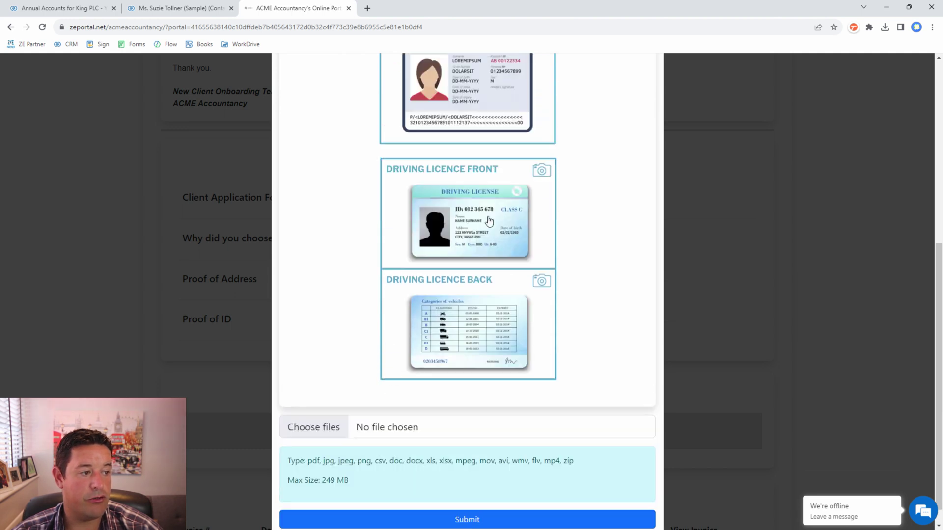
{"action": "scroll", "coordinate": [483, 242], "scroll_direction": "up", "scroll_amount": 4}
{"action": "scroll", "coordinate": [488, 204], "scroll_direction": "down", "scroll_amount": 3}
{"action": "scroll", "coordinate": [486, 250], "scroll_direction": "up", "scroll_amount": 5}
{"action": "scroll", "coordinate": [486, 251], "scroll_direction": "up", "scroll_amount": 1}
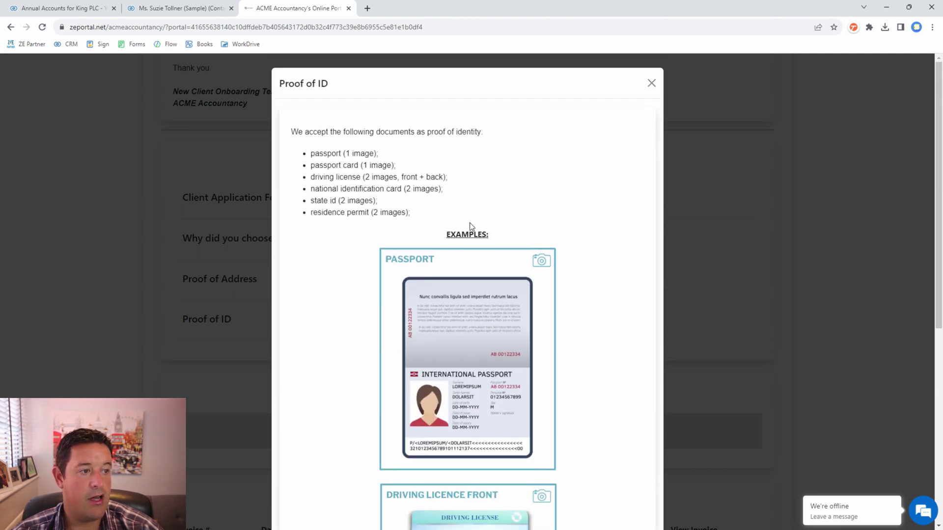
{"action": "left_click_drag", "start_coordinate": [417, 212], "coordinate": [282, 133]}
{"action": "left_click", "coordinate": [472, 171]}
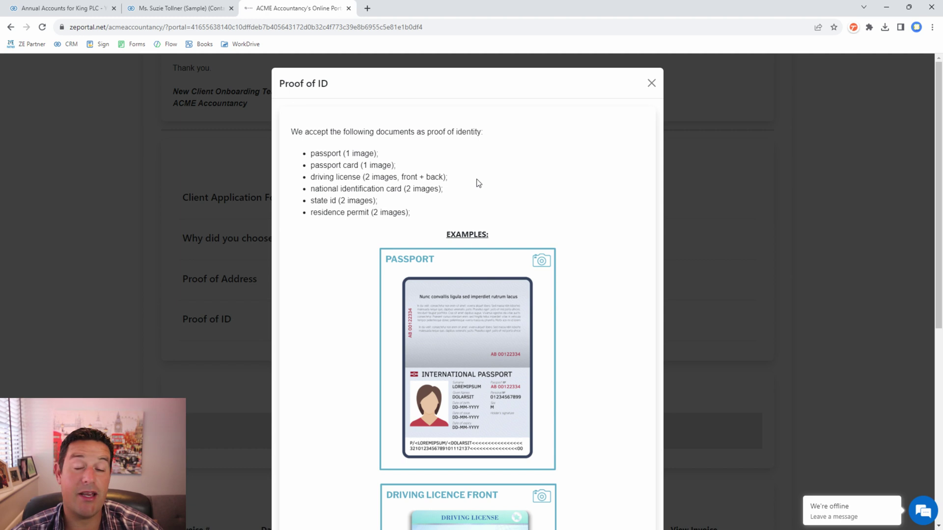
{"action": "scroll", "coordinate": [479, 184], "scroll_direction": "down", "scroll_amount": 7}
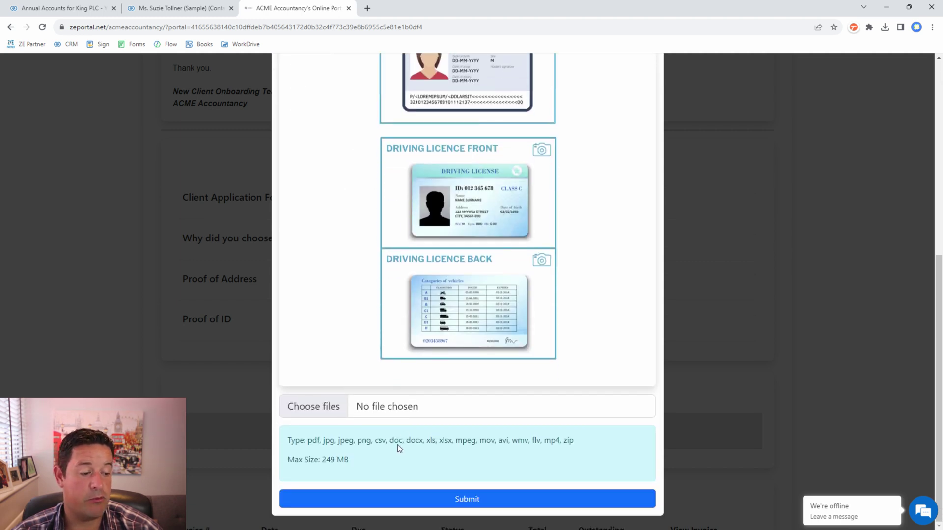
{"action": "left_click", "coordinate": [411, 410]}
{"action": "left_click", "coordinate": [223, 139]}
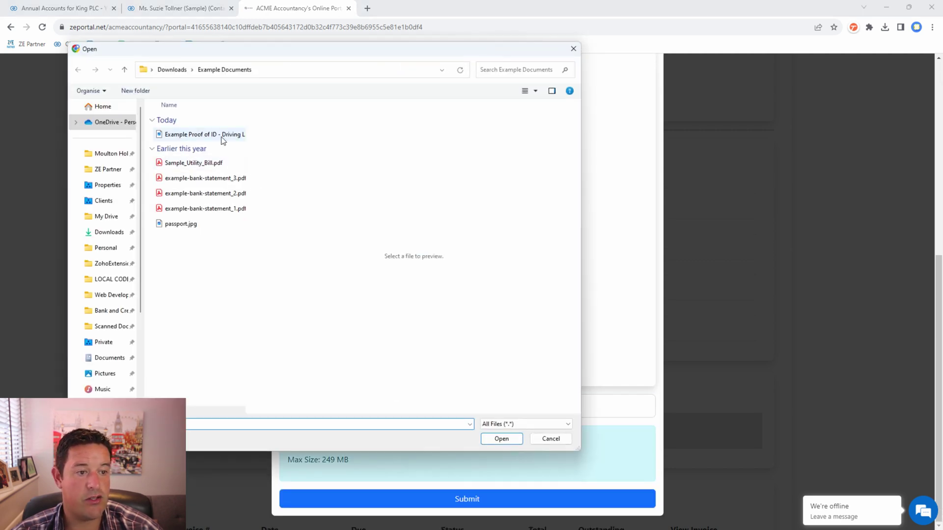
{"action": "left_click", "coordinate": [500, 442]}
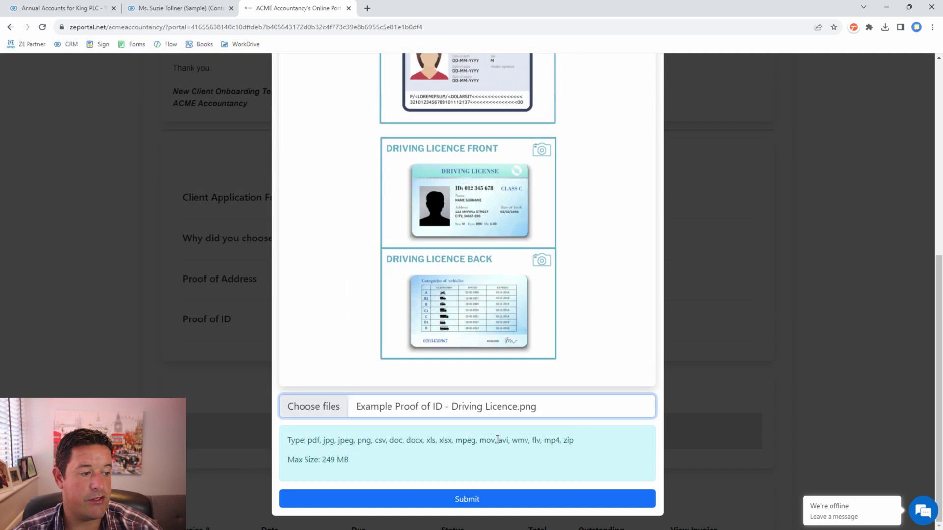
{"action": "left_click", "coordinate": [504, 500]}
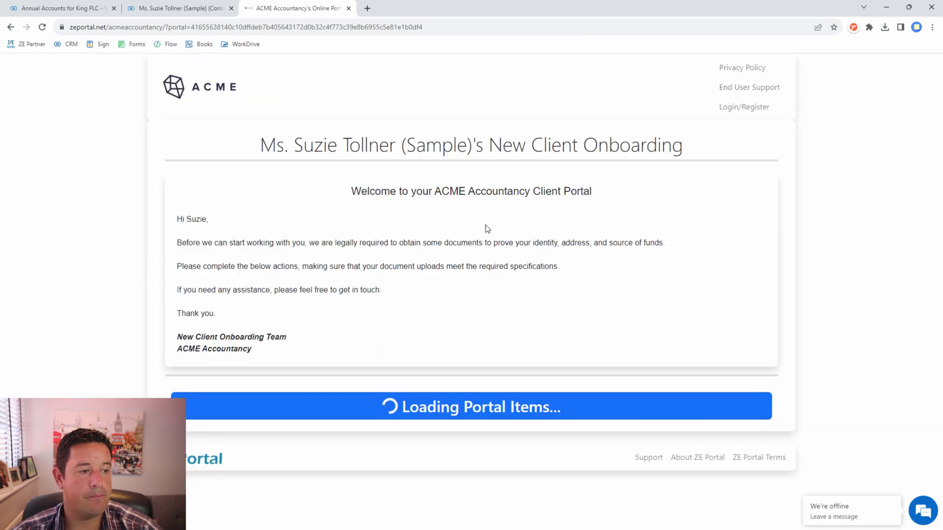
Submit Sample_Utility_Bill.pdf as Proof of Address
{"action": "left_click", "coordinate": [435, 277]}
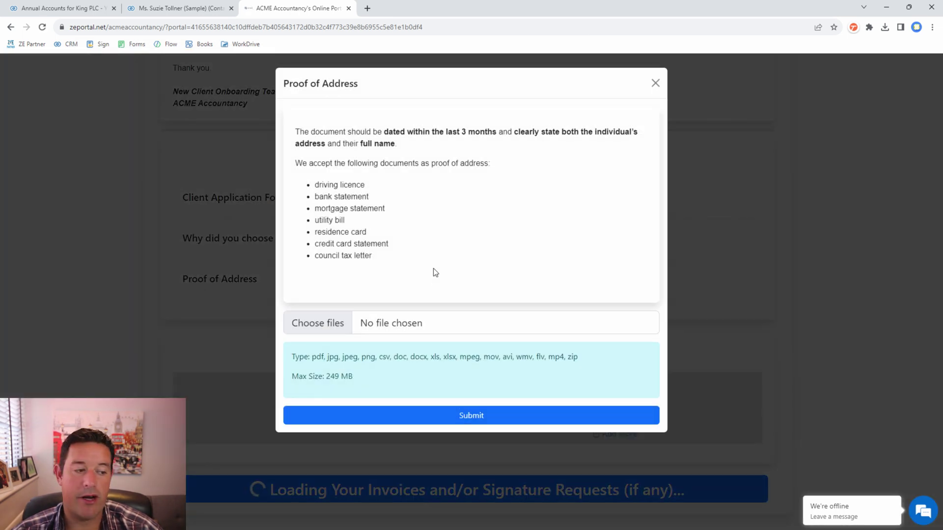
{"action": "left_click", "coordinate": [403, 322]}
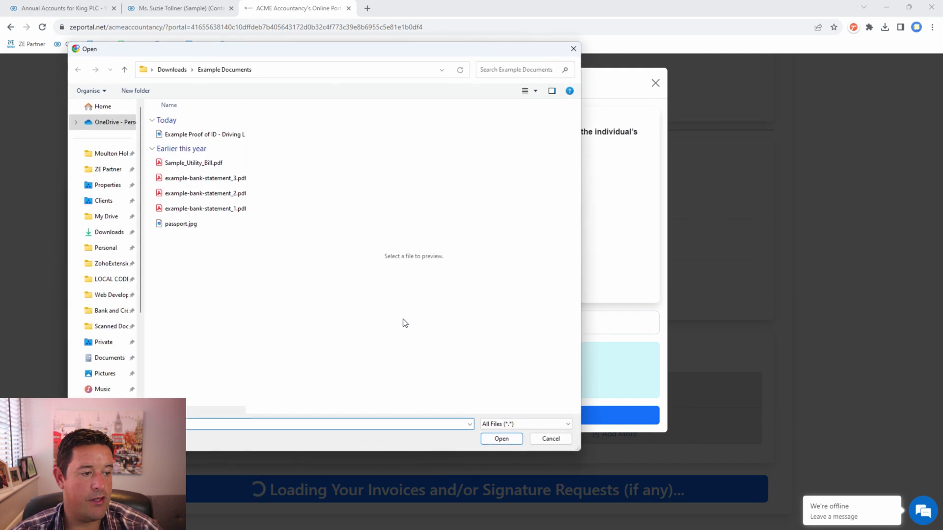
{"action": "left_click", "coordinate": [236, 163]}
{"action": "left_click", "coordinate": [497, 437]}
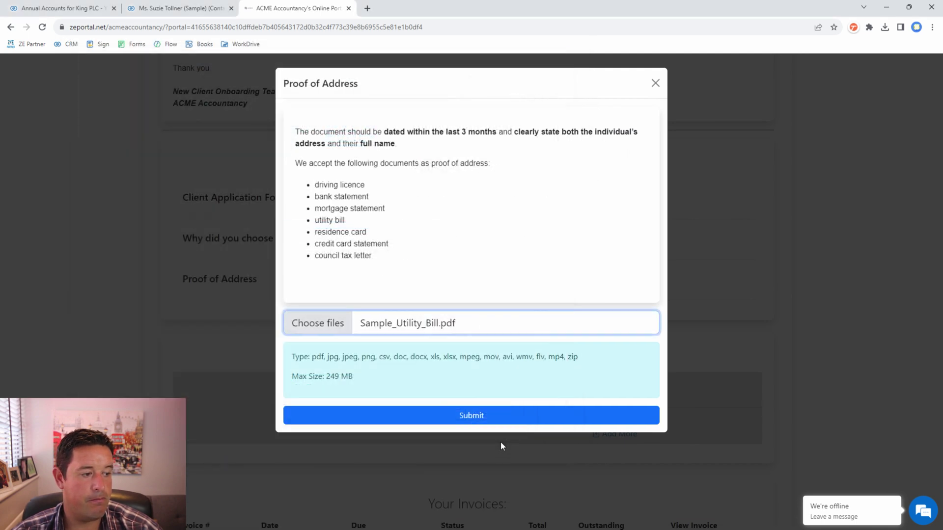
{"action": "left_click", "coordinate": [499, 415]}
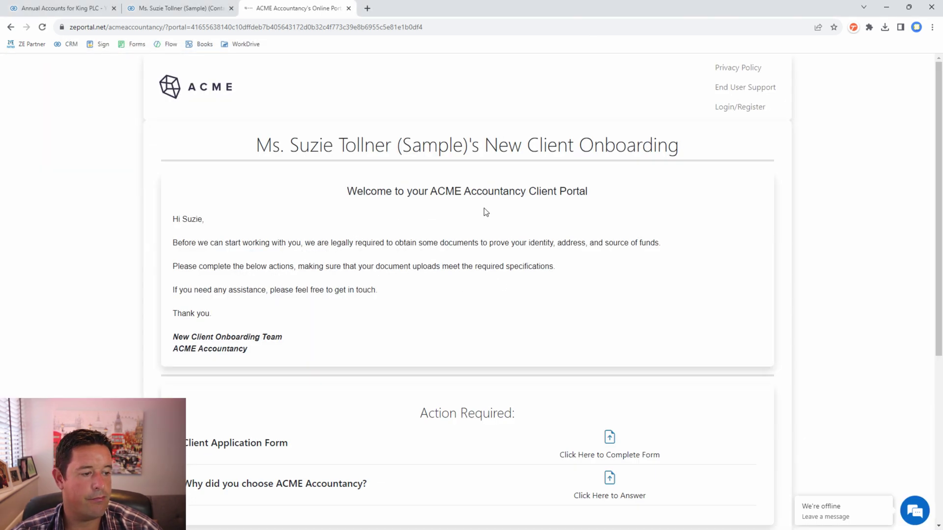
{"action": "left_click", "coordinate": [318, 245]}
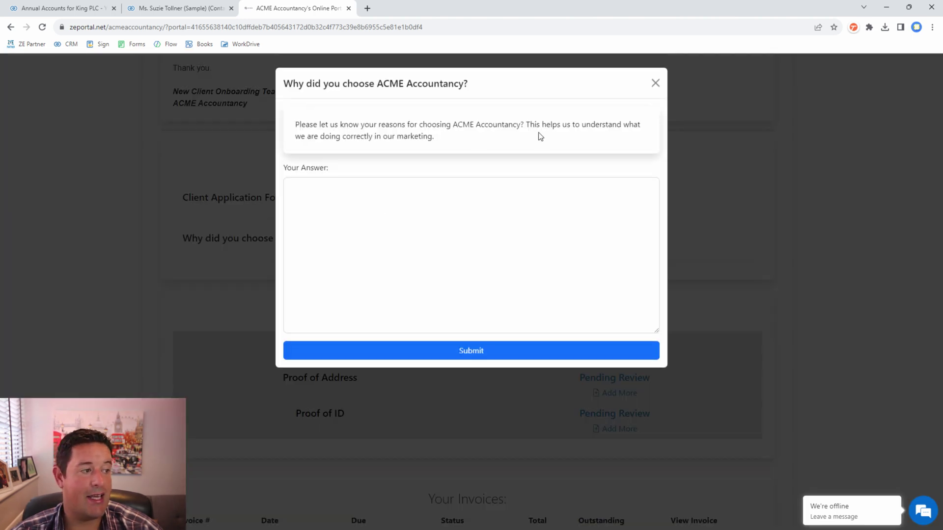
Answer the ACME Accountancy question with 'I was recommended by a frien' and submit it
{"action": "left_click", "coordinate": [352, 267]}
{"action": "type", "text": "I"}
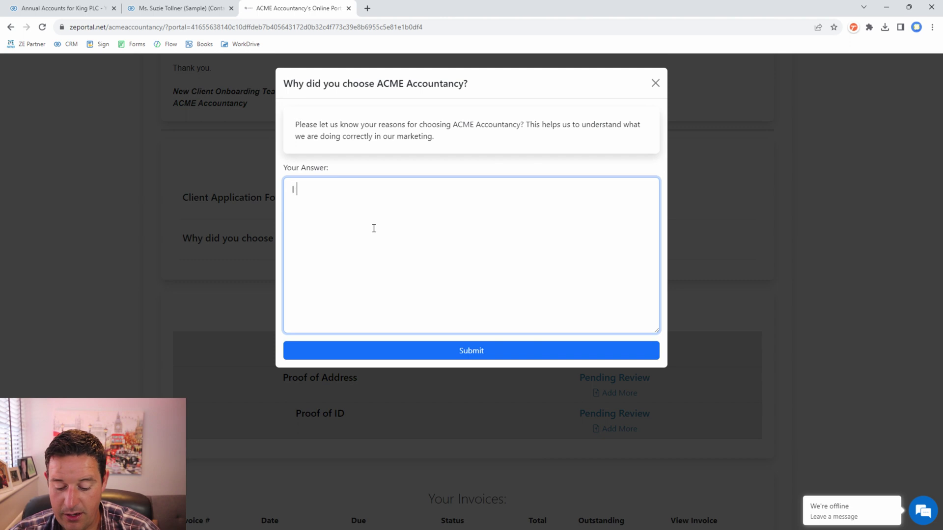
{"action": "type", "text": " was recommend"}
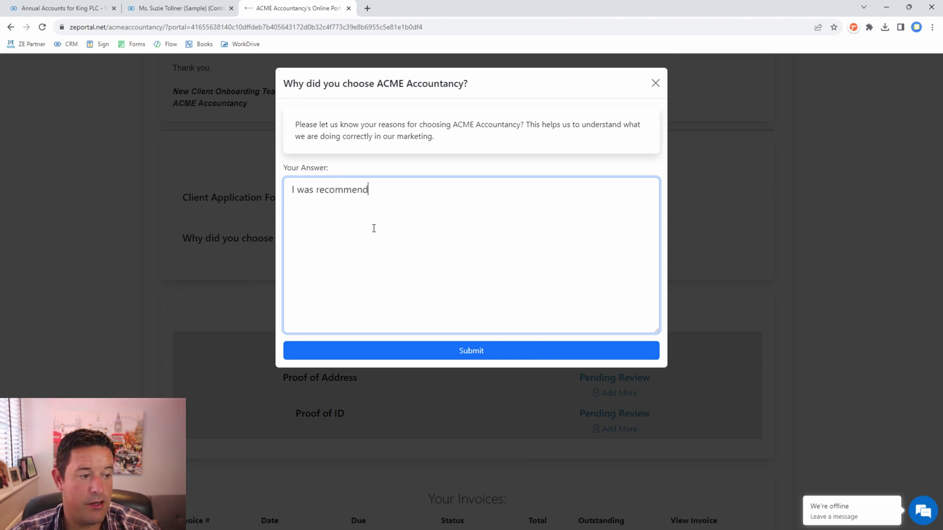
{"action": "type", "text": "ed by a friend."}
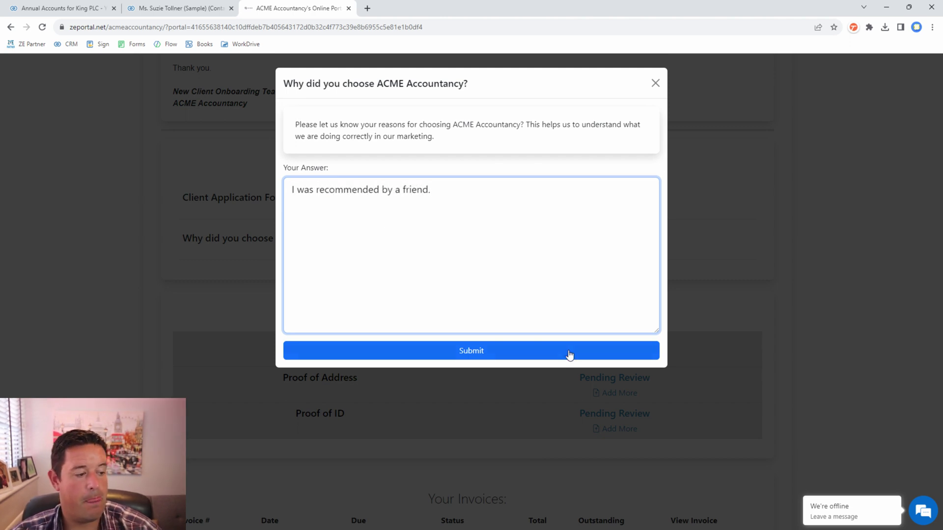
{"action": "left_click", "coordinate": [555, 352]}
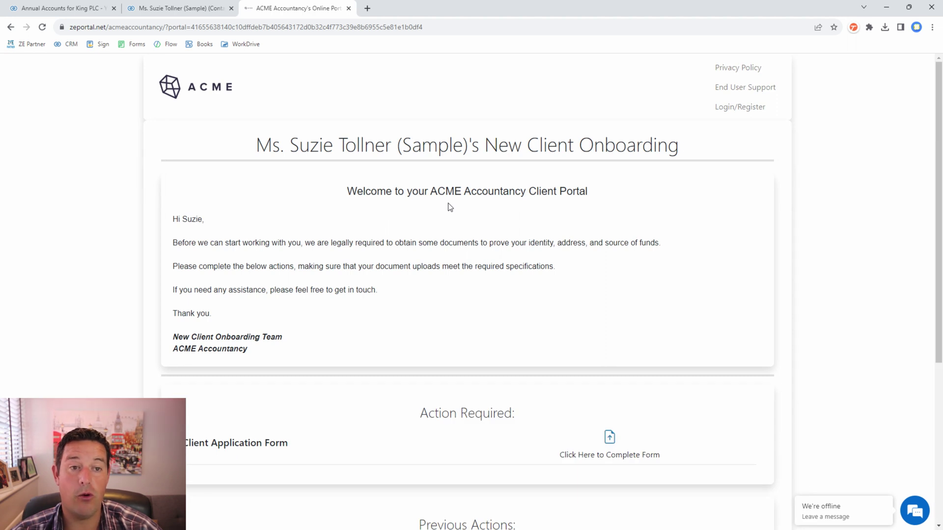
{"action": "scroll", "coordinate": [450, 206], "scroll_direction": "down", "scroll_amount": 5}
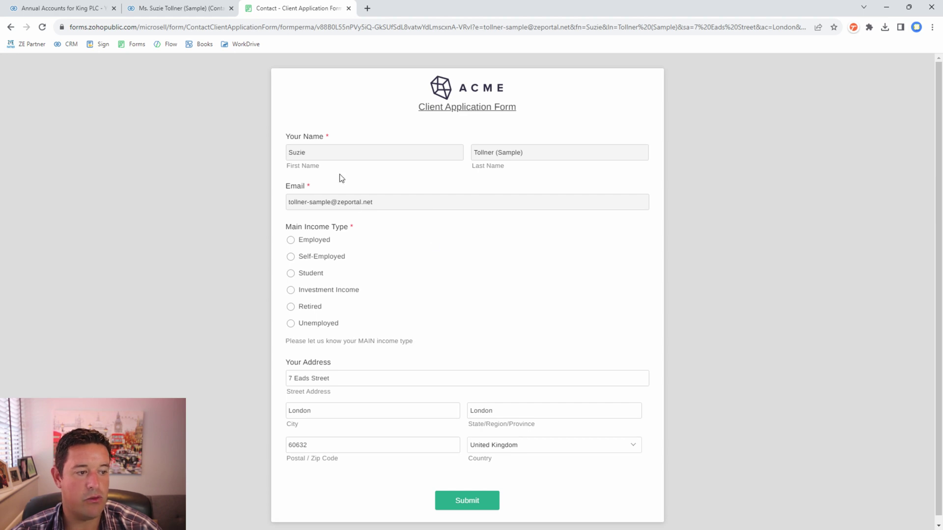
Change 'Eads' to 'New' in the street address and submit the Client Application Form
{"action": "scroll", "coordinate": [454, 212], "scroll_direction": "down", "scroll_amount": 1}
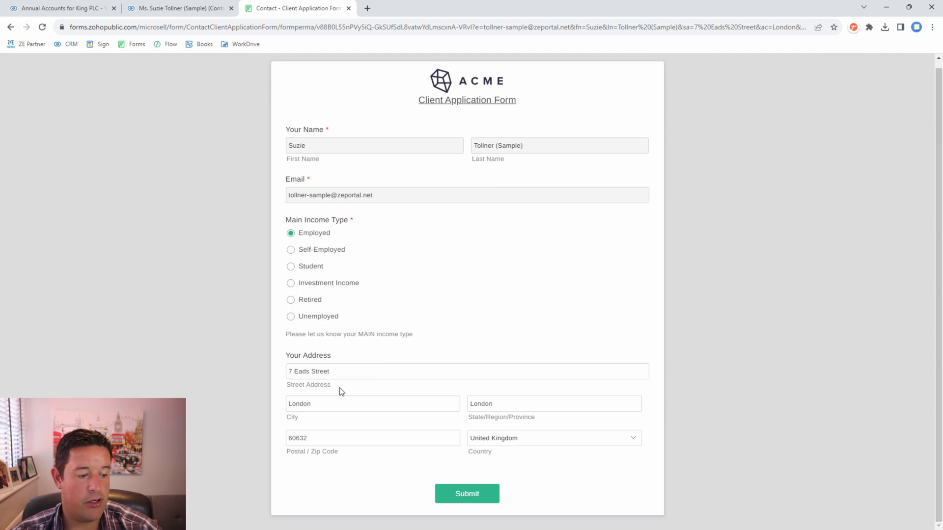
{"action": "double_click", "coordinate": [305, 371]}
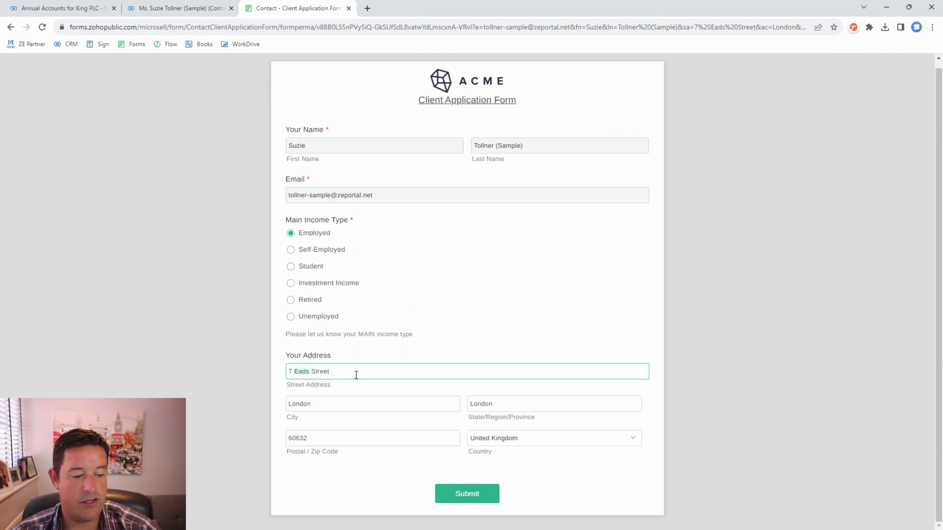
{"action": "key", "text": "BackSpace"}
{"action": "type", "text": "New"}
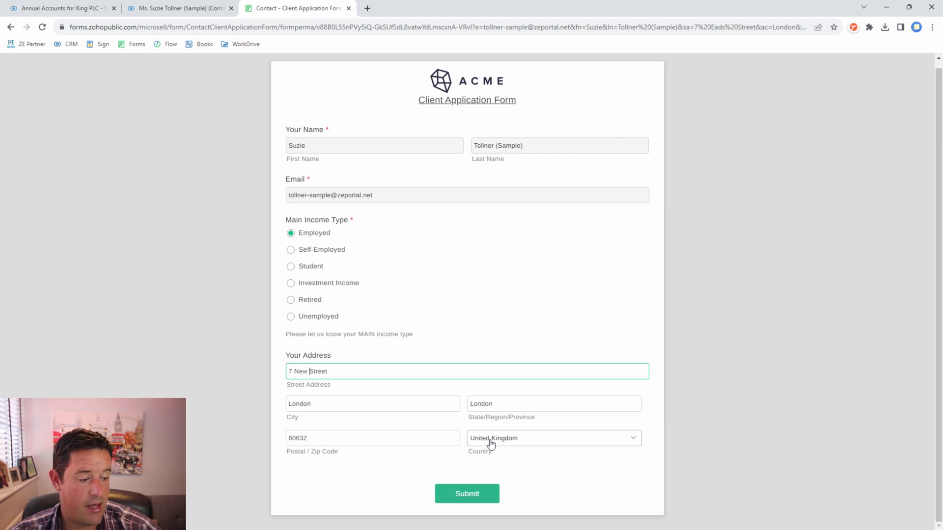
{"action": "left_click", "coordinate": [456, 495]}
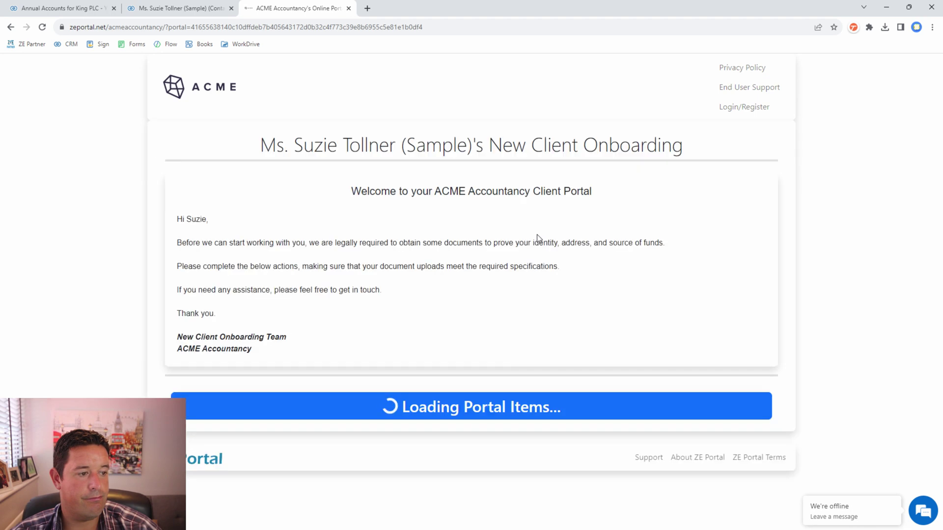
Check that the client portal says no action is required, then close the ACME portal tab
{"action": "scroll", "coordinate": [538, 238], "scroll_direction": "down", "scroll_amount": 4}
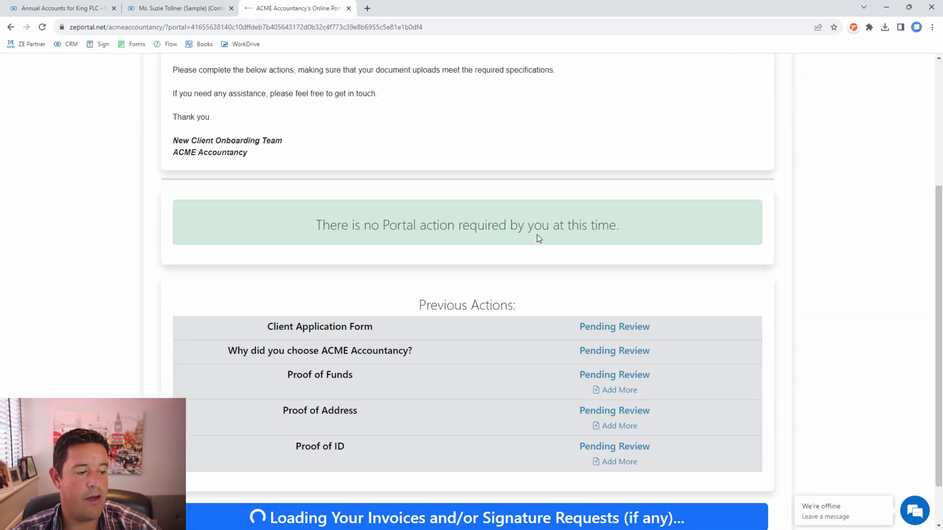
{"action": "left_click_drag", "start_coordinate": [284, 223], "coordinate": [647, 226]}
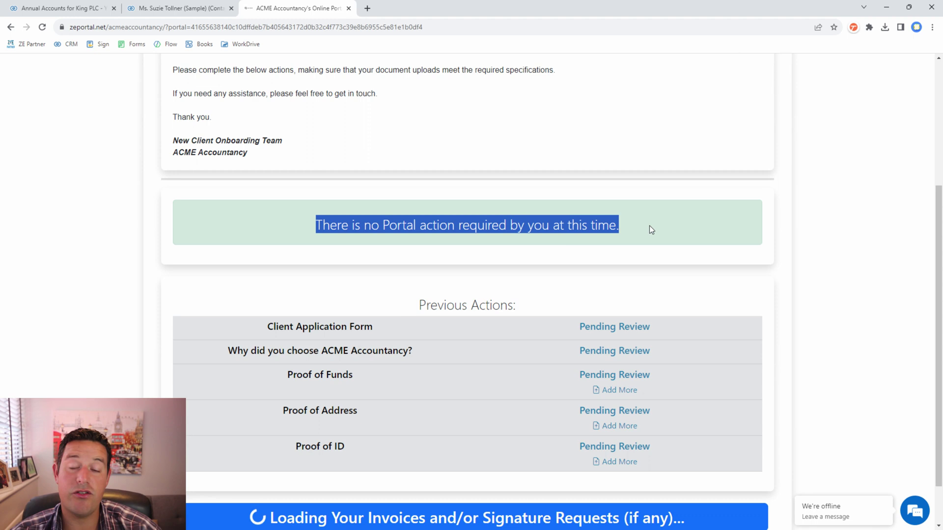
{"action": "left_click", "coordinate": [649, 225]}
{"action": "scroll", "coordinate": [648, 228], "scroll_direction": "down", "scroll_amount": 1}
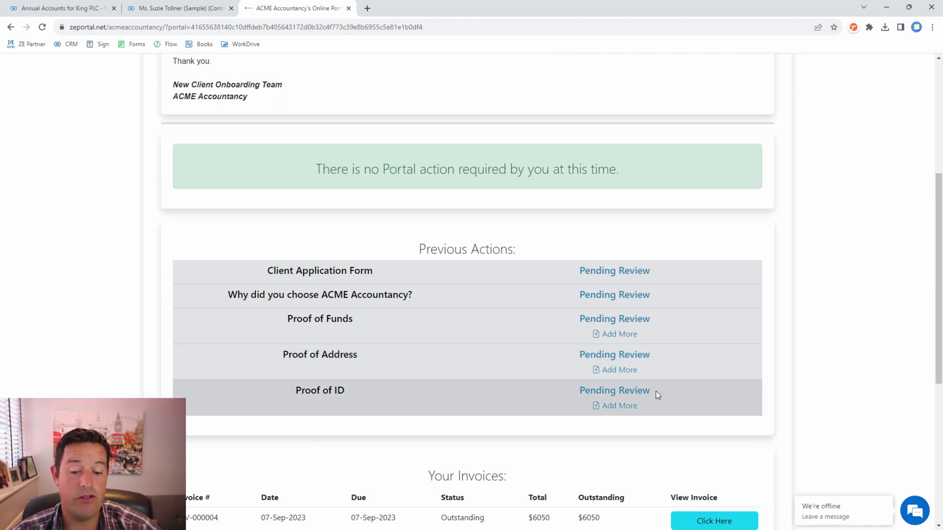
{"action": "scroll", "coordinate": [480, 273], "scroll_direction": "up", "scroll_amount": 5}
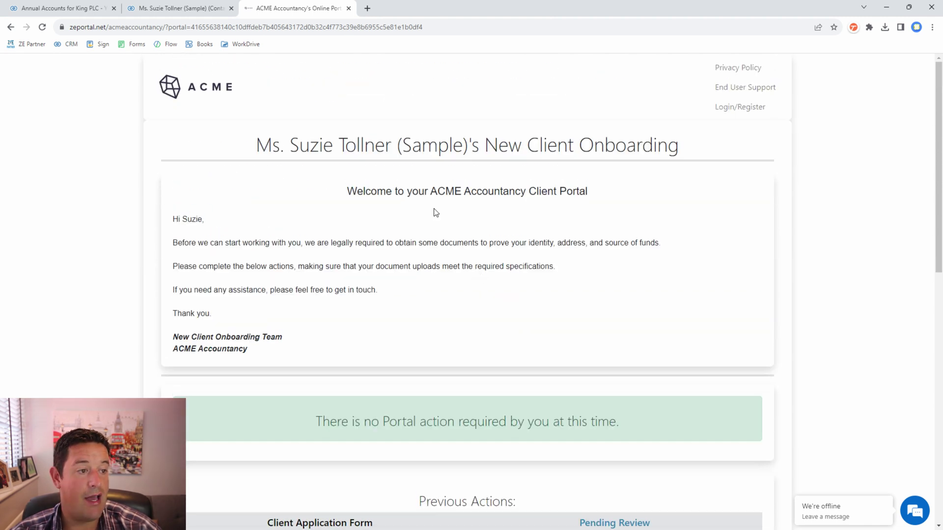
{"action": "left_click", "coordinate": [348, 9]}
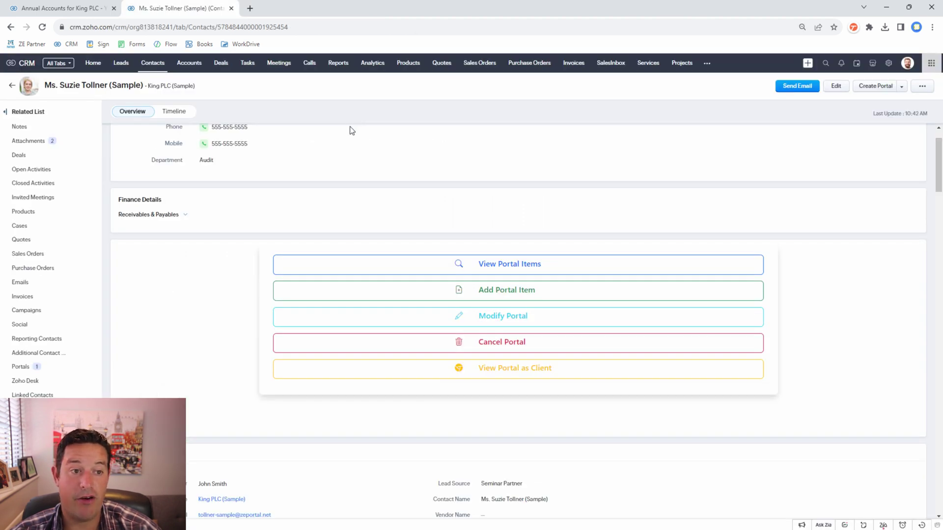
Open View Portal Items and start processing the Client Application Form response
{"action": "left_click", "coordinate": [508, 273]}
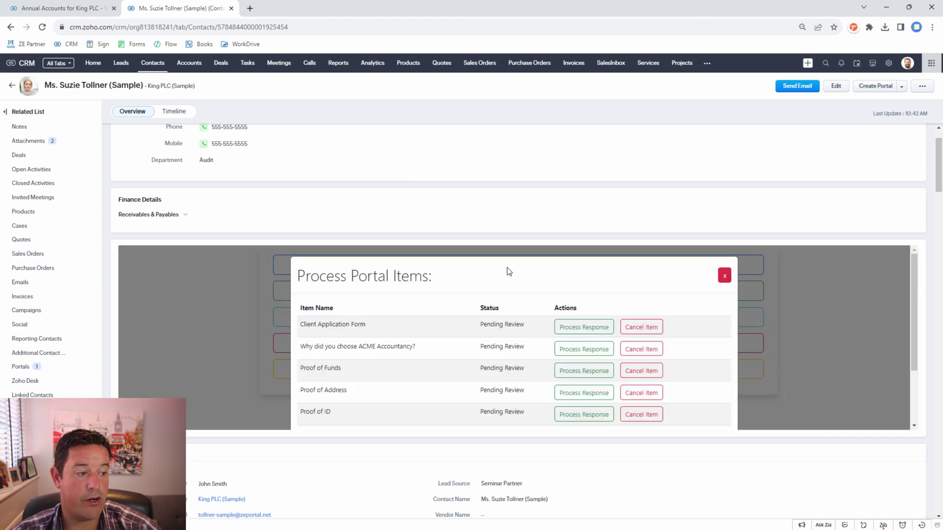
{"action": "scroll", "coordinate": [508, 272], "scroll_direction": "down", "scroll_amount": 1}
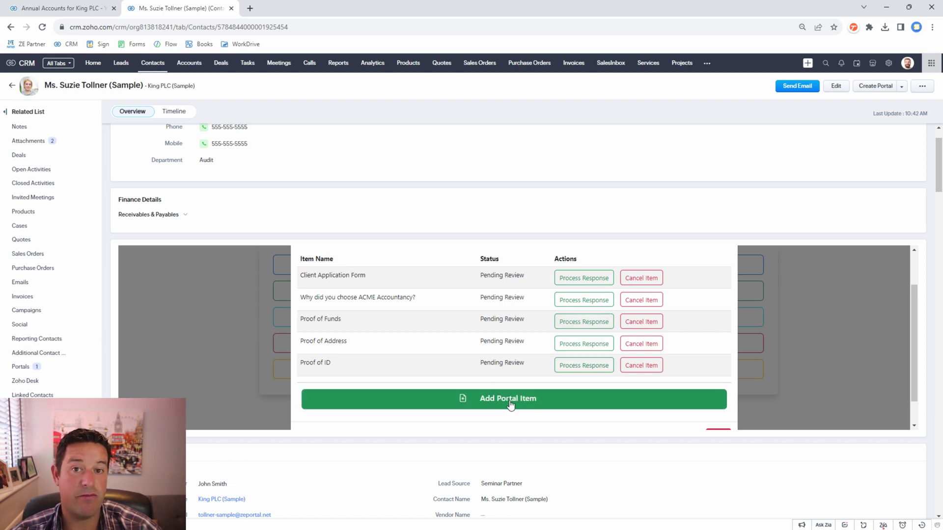
{"action": "left_click", "coordinate": [720, 432]}
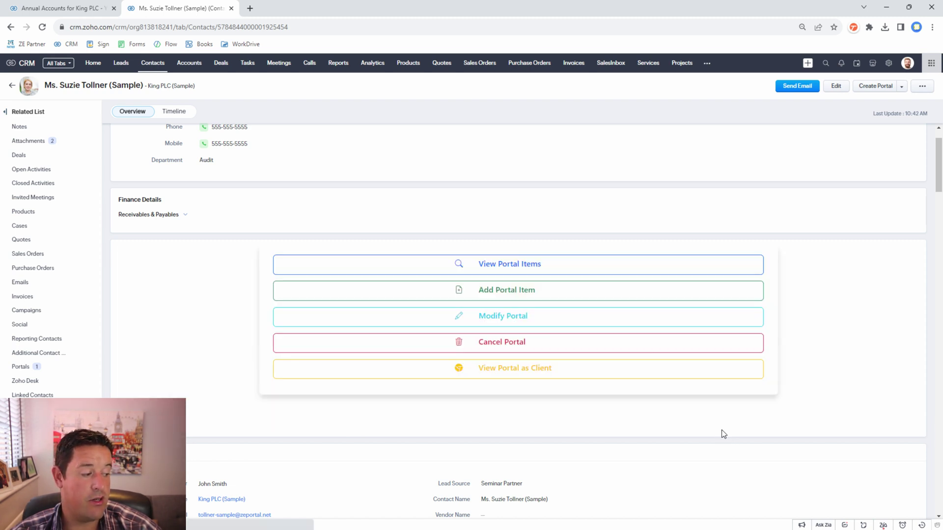
{"action": "left_click", "coordinate": [93, 65]}
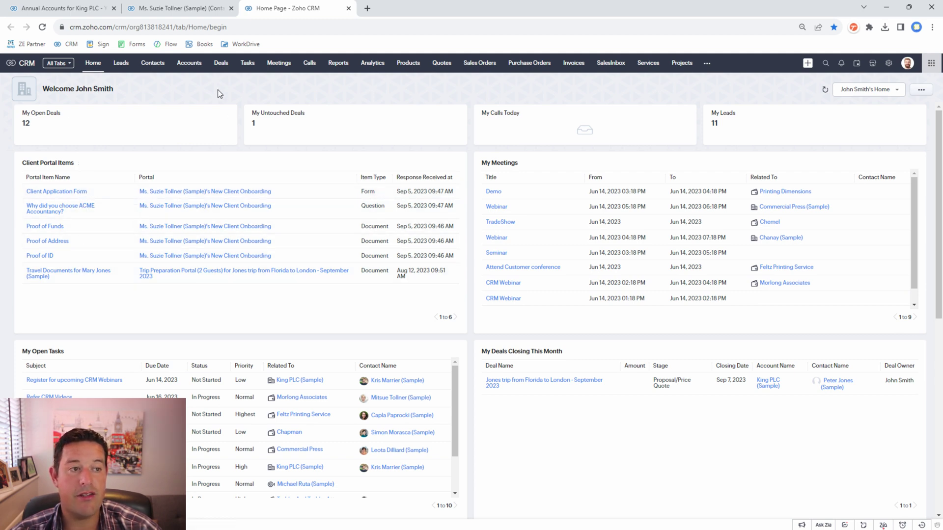
{"action": "left_click", "coordinate": [348, 9]}
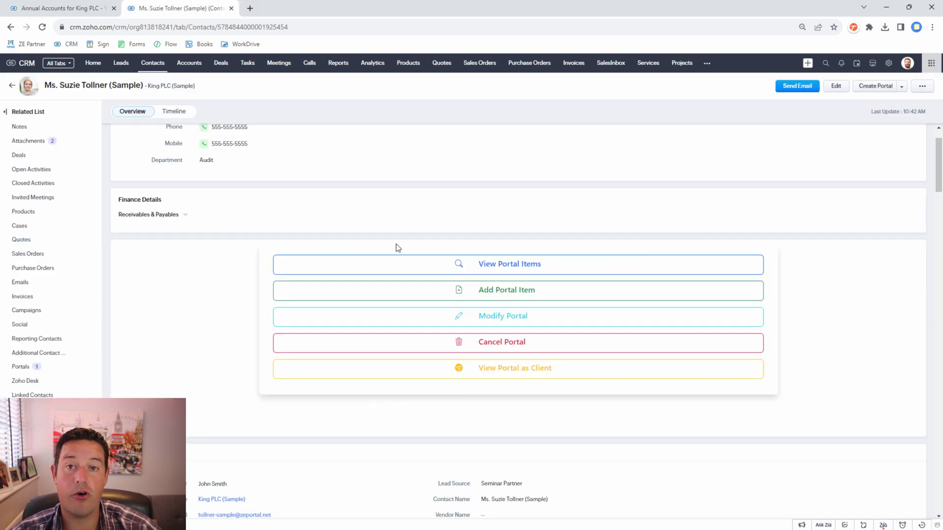
{"action": "left_click", "coordinate": [474, 273]}
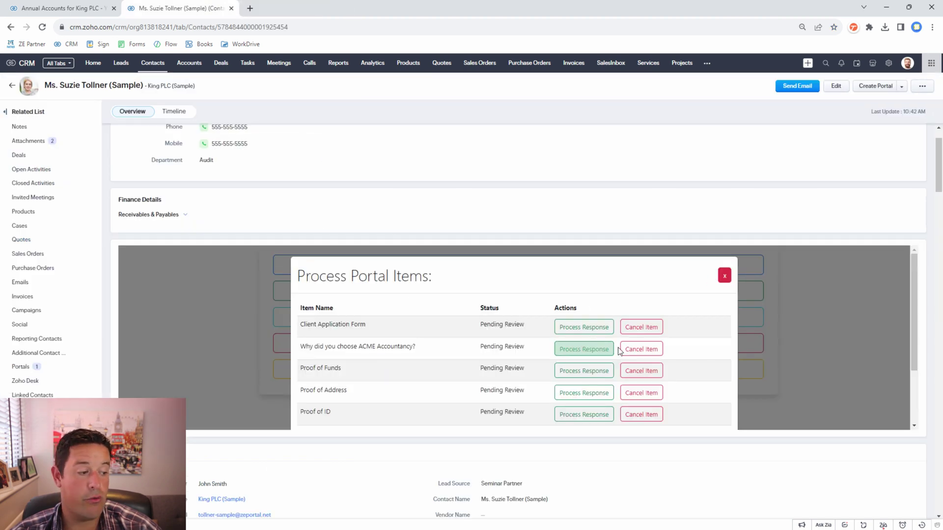
{"action": "left_click", "coordinate": [578, 330]}
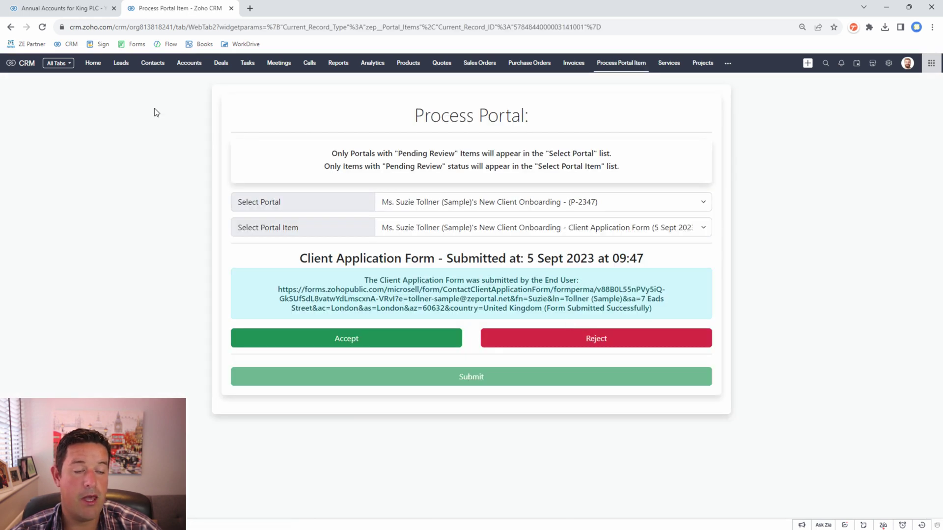
Accept and submit the Client Application Form and the ACME question answer
{"action": "left_click", "coordinate": [364, 347]}
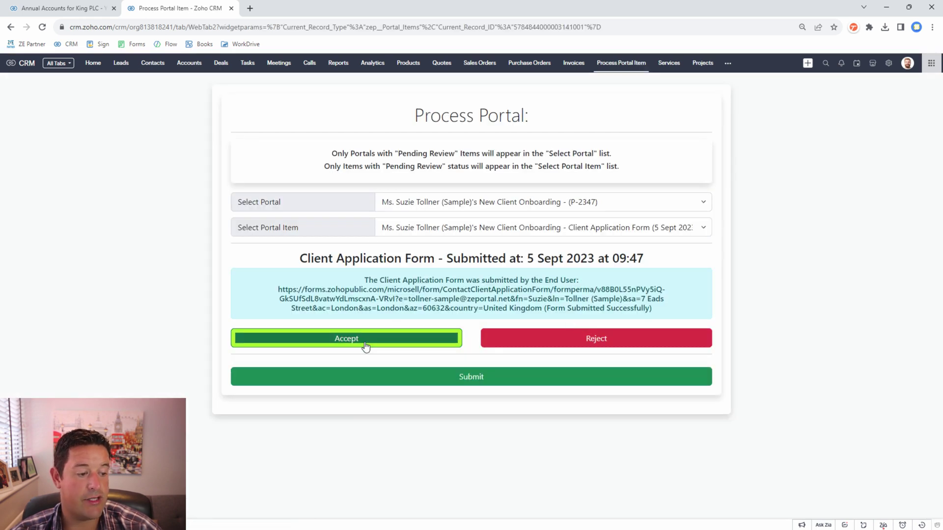
{"action": "left_click", "coordinate": [471, 382]}
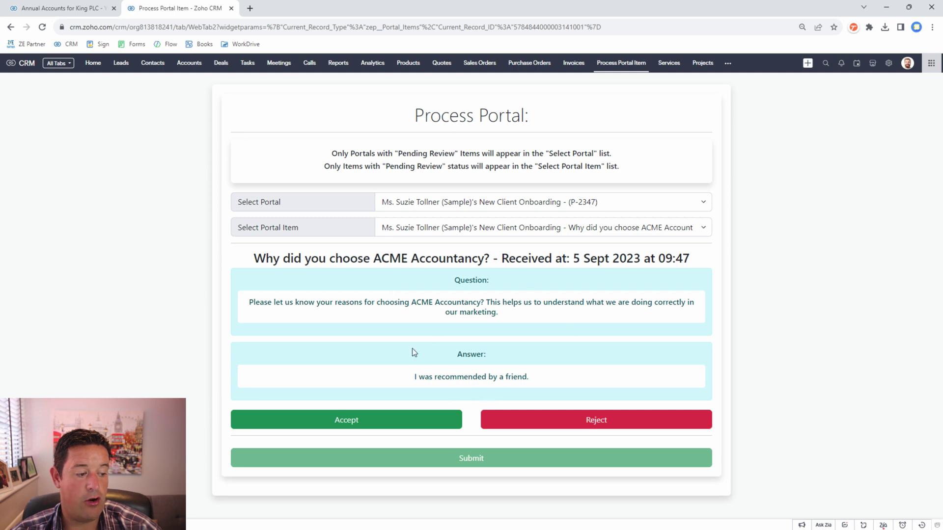
{"action": "left_click", "coordinate": [360, 417]}
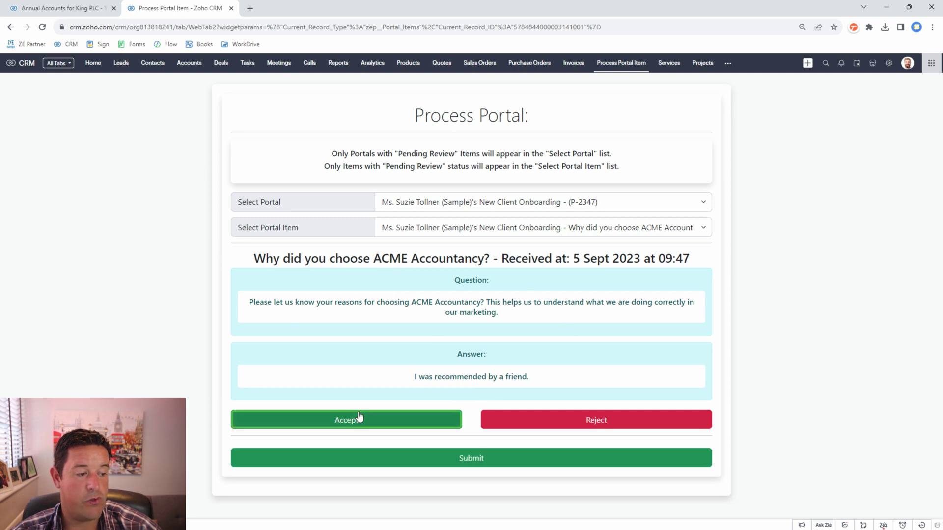
{"action": "left_click", "coordinate": [412, 463]}
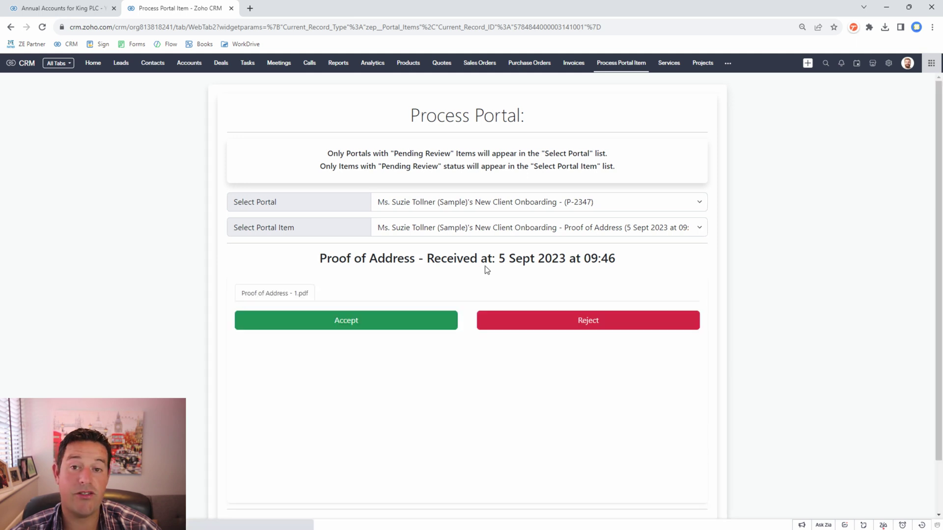
Accept and submit the Proof of Address and Proof of ID documents
{"action": "scroll", "coordinate": [490, 226], "scroll_direction": "down", "scroll_amount": 1}
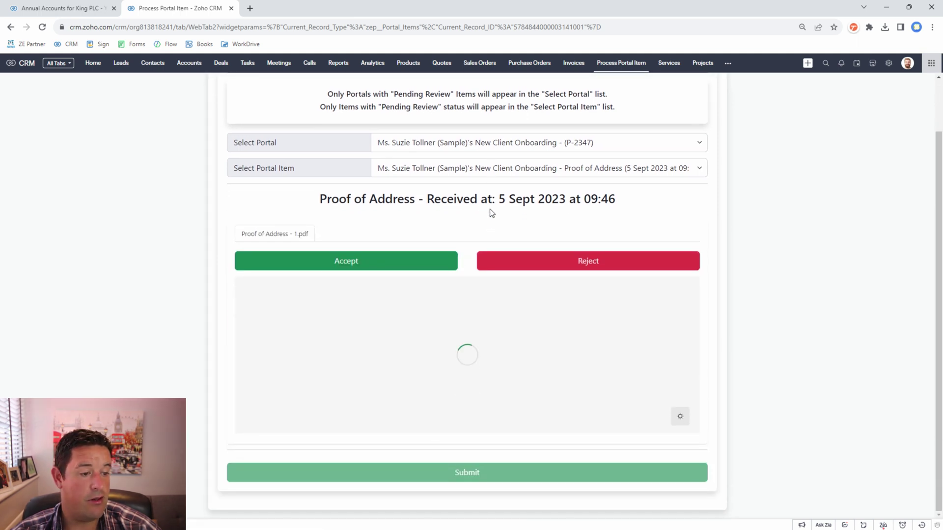
{"action": "left_click", "coordinate": [346, 262]}
{"action": "left_click", "coordinate": [452, 472]}
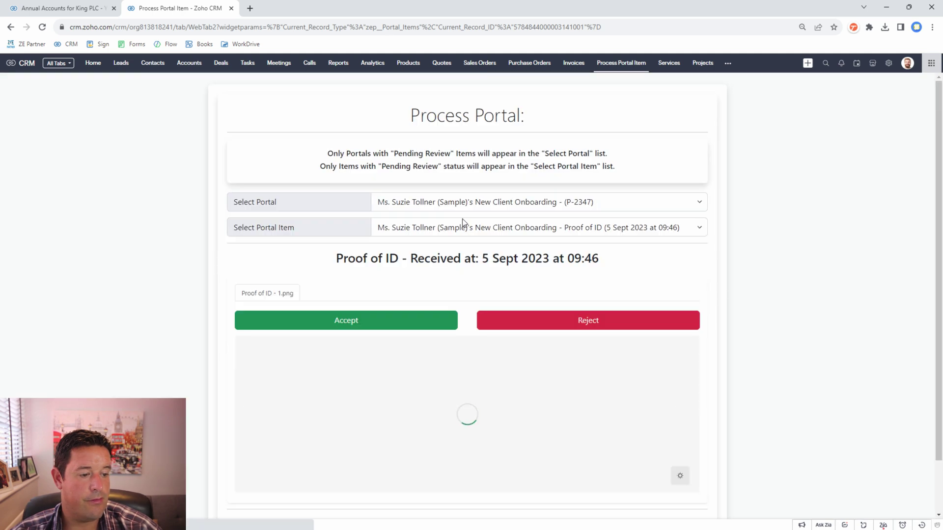
{"action": "scroll", "coordinate": [462, 222], "scroll_direction": "down", "scroll_amount": 1}
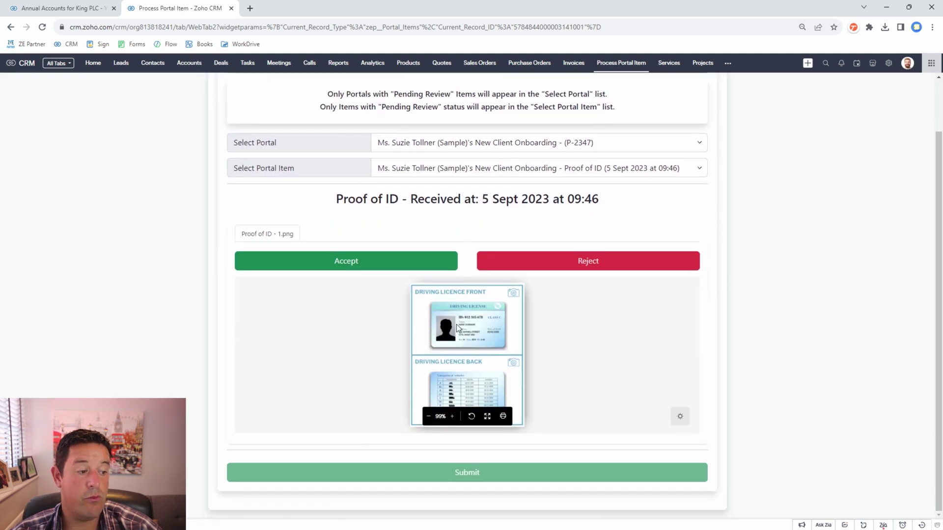
{"action": "left_click", "coordinate": [402, 265]}
{"action": "left_click", "coordinate": [486, 474]}
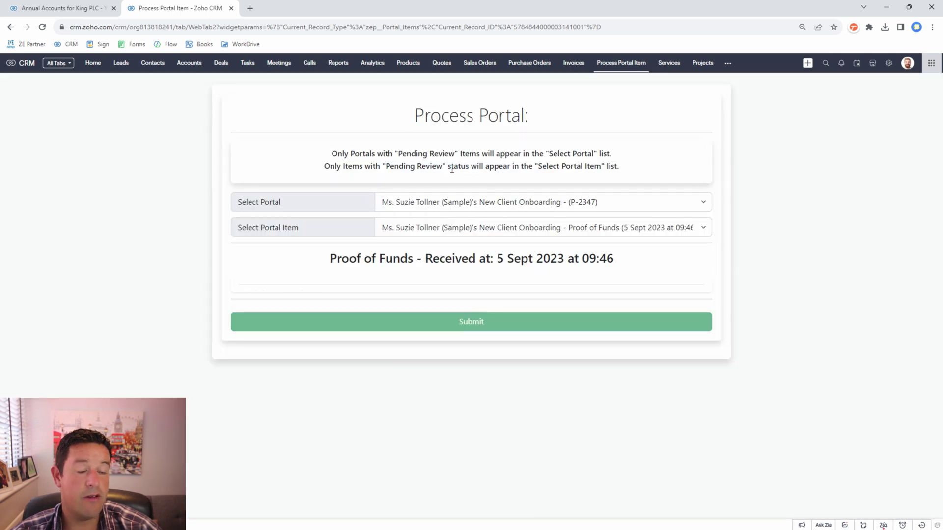
Reject Proof of Funds - 3.pdf with a reason asking for July's statement instead of June's
{"action": "scroll", "coordinate": [448, 201], "scroll_direction": "down", "scroll_amount": 1}
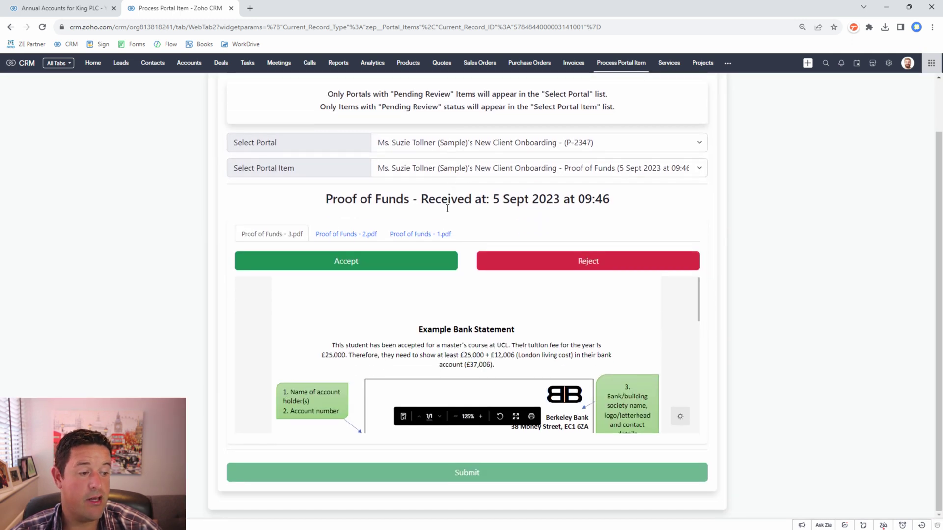
{"action": "left_click", "coordinate": [422, 236]}
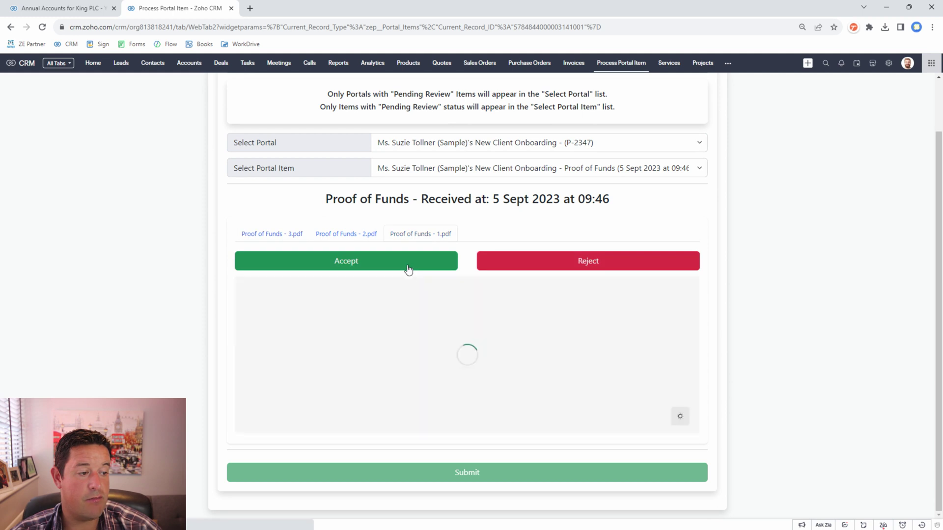
{"action": "left_click", "coordinate": [371, 241]}
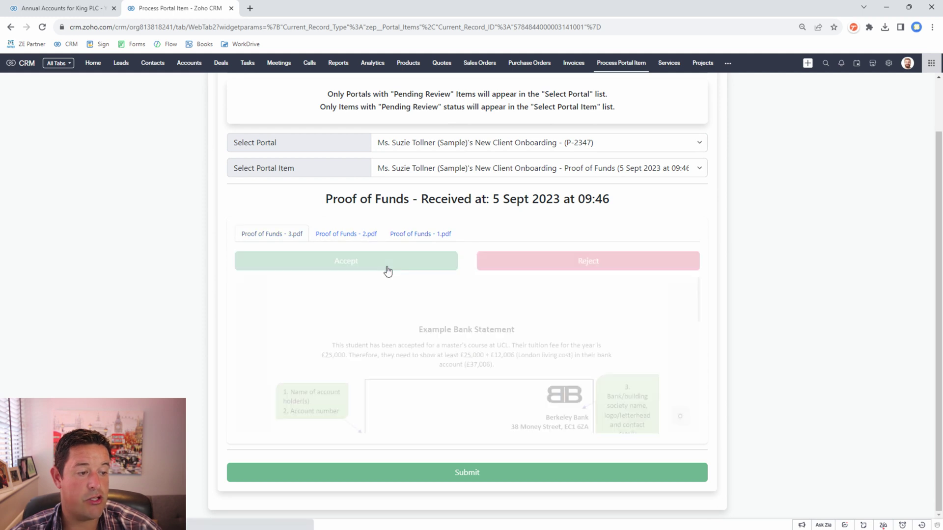
{"action": "left_click", "coordinate": [541, 266]}
{"action": "scroll", "coordinate": [453, 354], "scroll_direction": "down", "scroll_amount": 1}
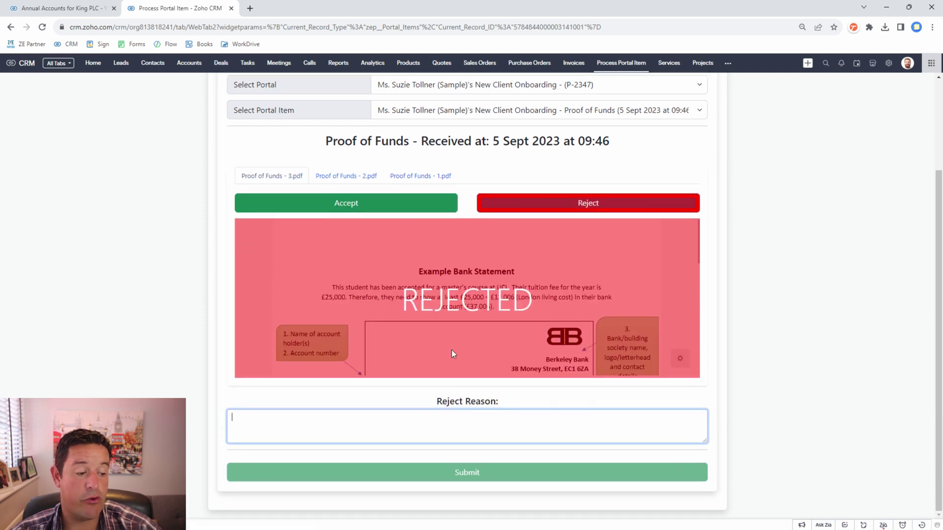
{"action": "type", "text": "We c"}
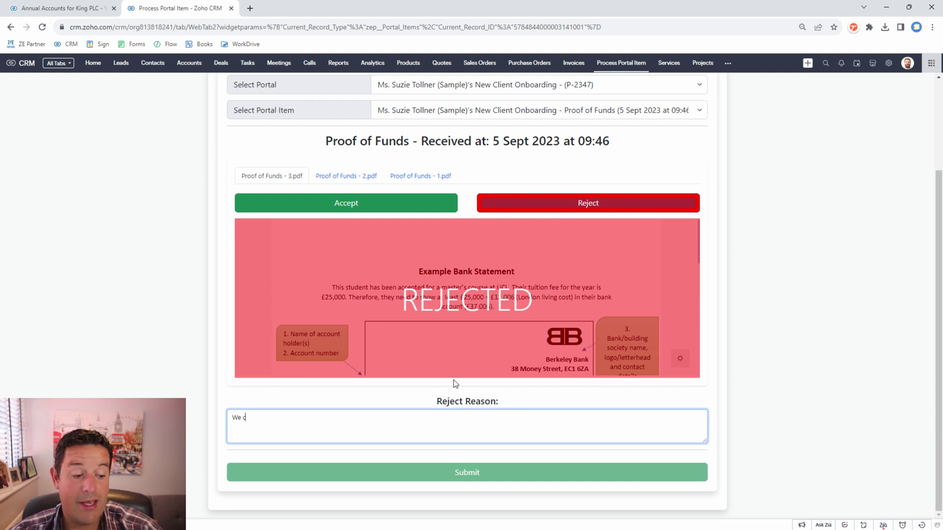
{"action": "type", "text": "an accept your "}
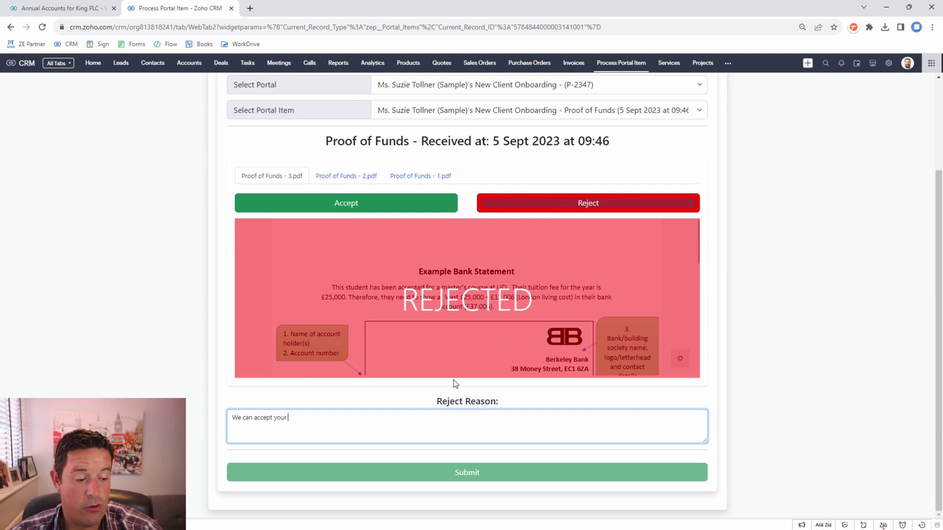
{"action": "type", "text": "Sep, and"}
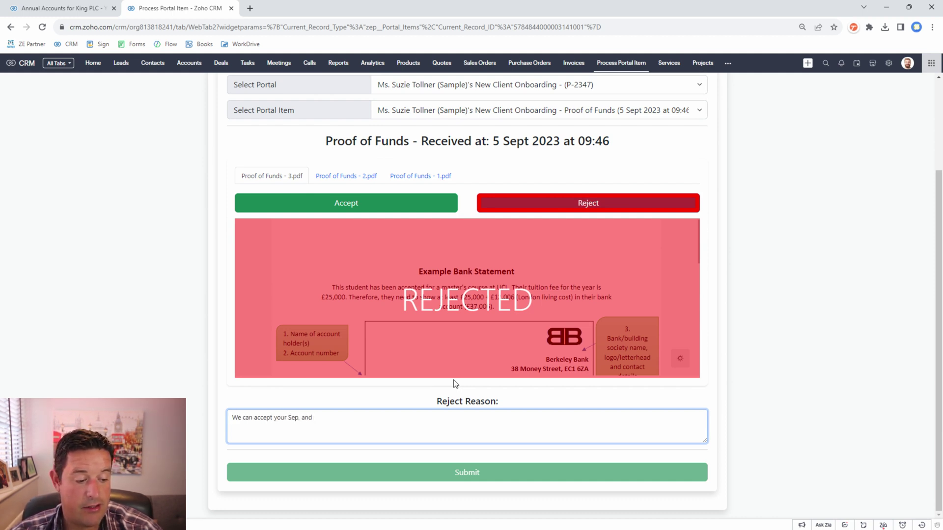
{"action": "type", "text": " Aug bank st"}
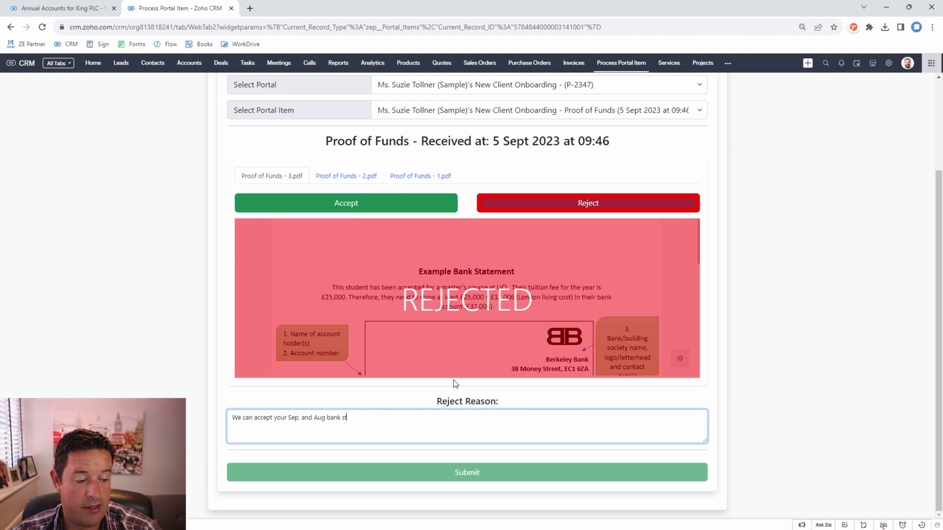
{"action": "type", "text": "atements. However, please pr"}
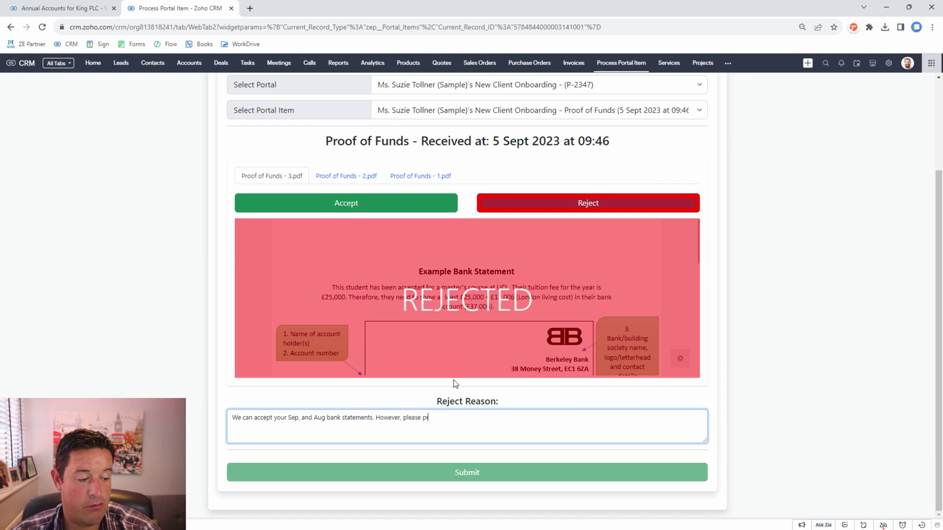
{"action": "type", "text": "ovide us with your Jul"}
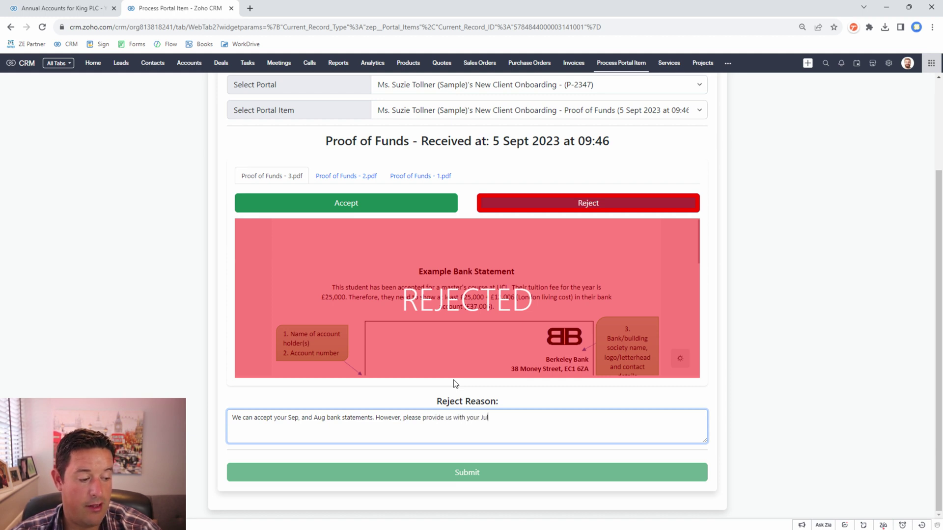
{"action": "type", "text": "y bank statement instead "}
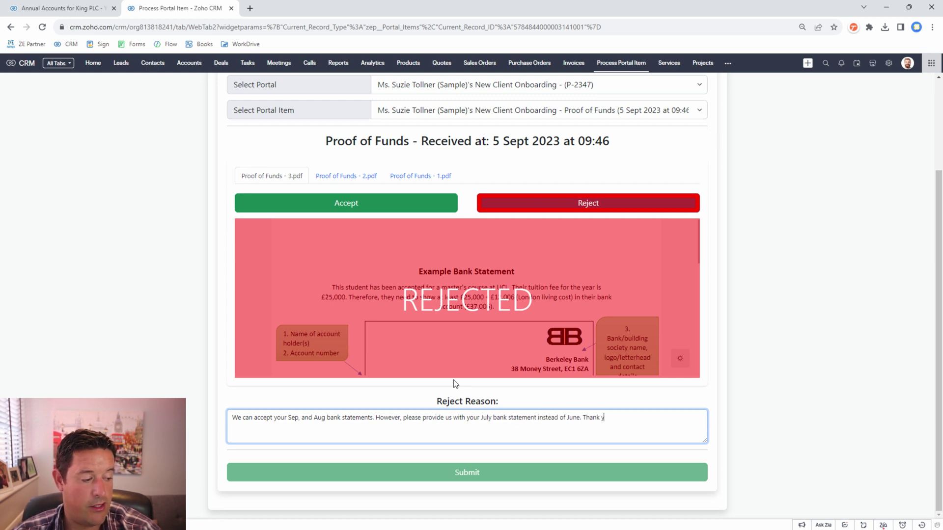
{"action": "type", "text": "of Ju"}
{"action": "left_click", "coordinate": [505, 450]}
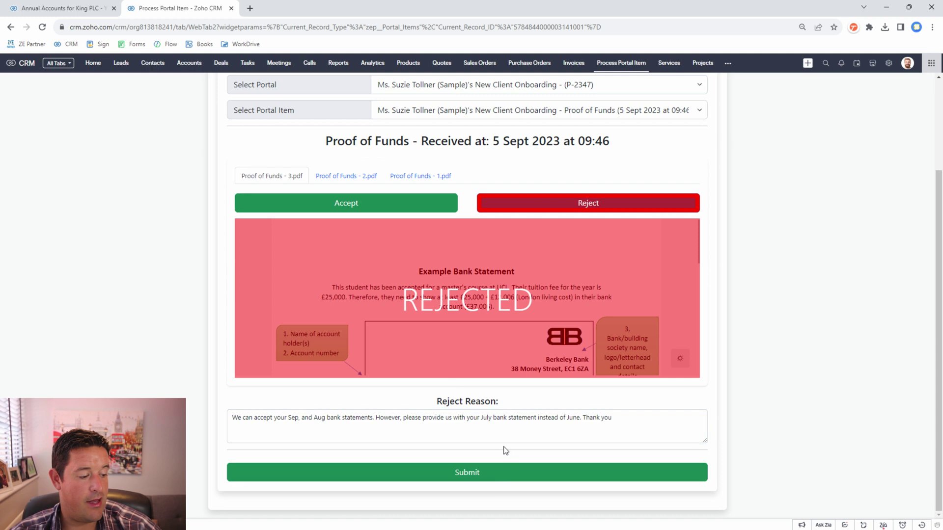
{"action": "left_click", "coordinate": [505, 479]}
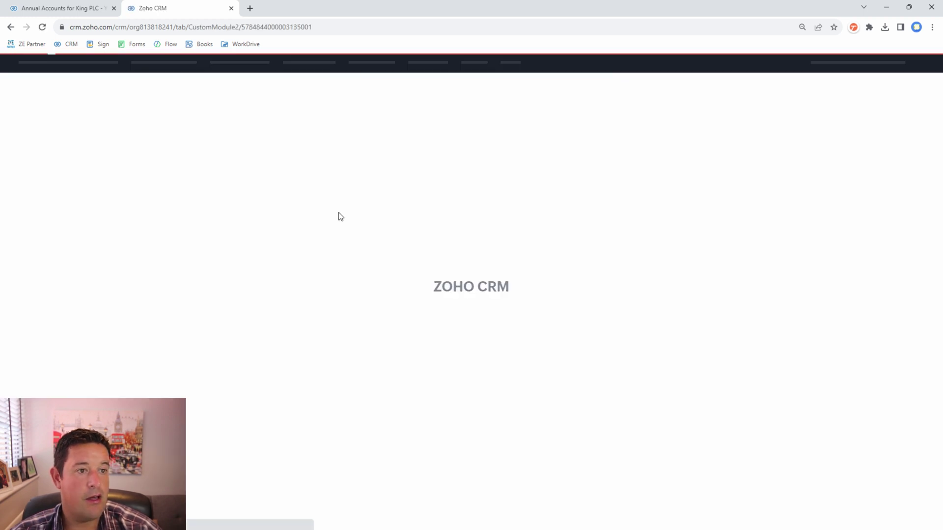
From the portal record, open View Portal as Client for the ACME Accountancy portal
{"action": "scroll", "coordinate": [457, 187], "scroll_direction": "down", "scroll_amount": 4}
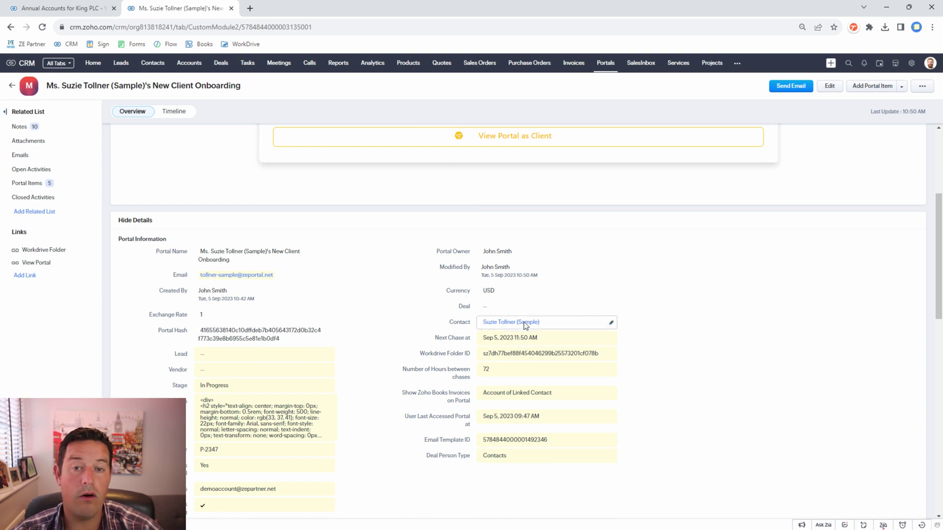
{"action": "scroll", "coordinate": [552, 279], "scroll_direction": "up", "scroll_amount": 1}
{"action": "scroll", "coordinate": [589, 304], "scroll_direction": "down", "scroll_amount": 1}
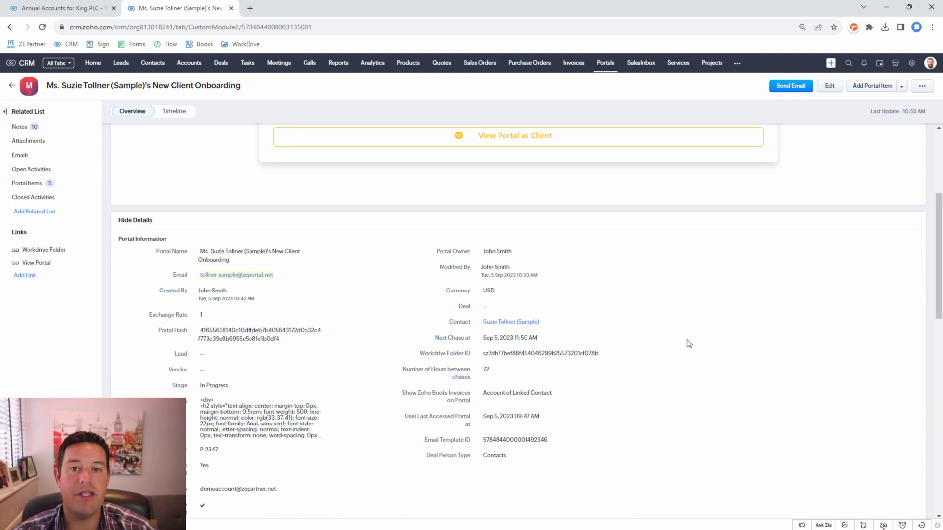
{"action": "scroll", "coordinate": [689, 344], "scroll_direction": "up", "scroll_amount": 4}
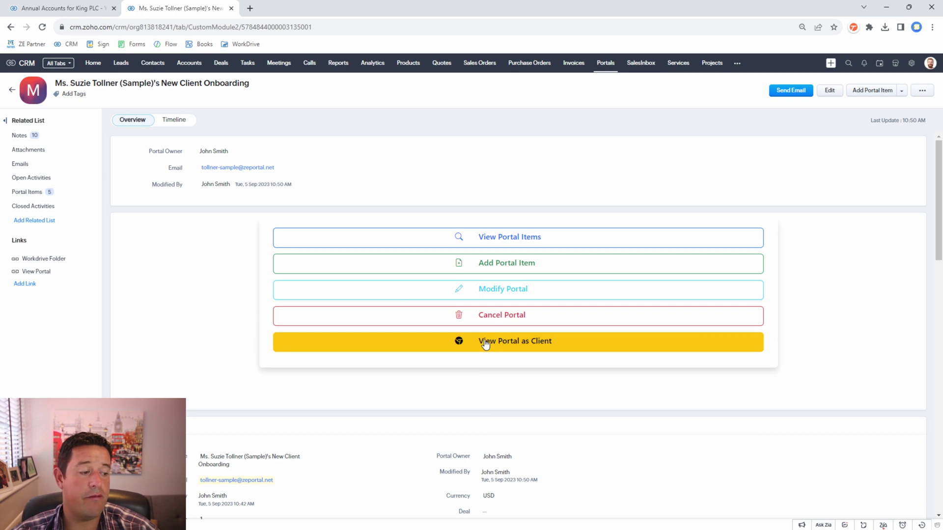
{"action": "left_click", "coordinate": [485, 345]}
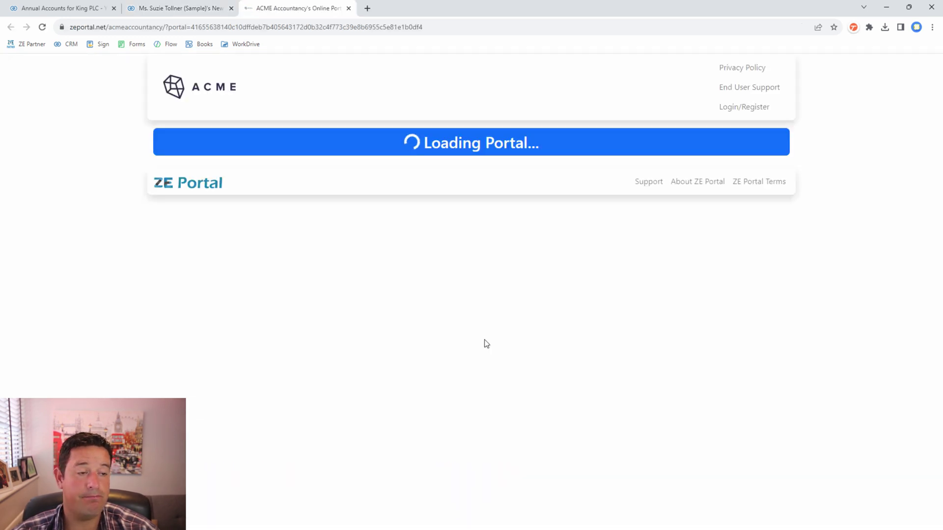
Upload example-bank-statement_3.pdf as the new Proof of Funds and submit it
{"action": "scroll", "coordinate": [485, 344], "scroll_direction": "down", "scroll_amount": 3}
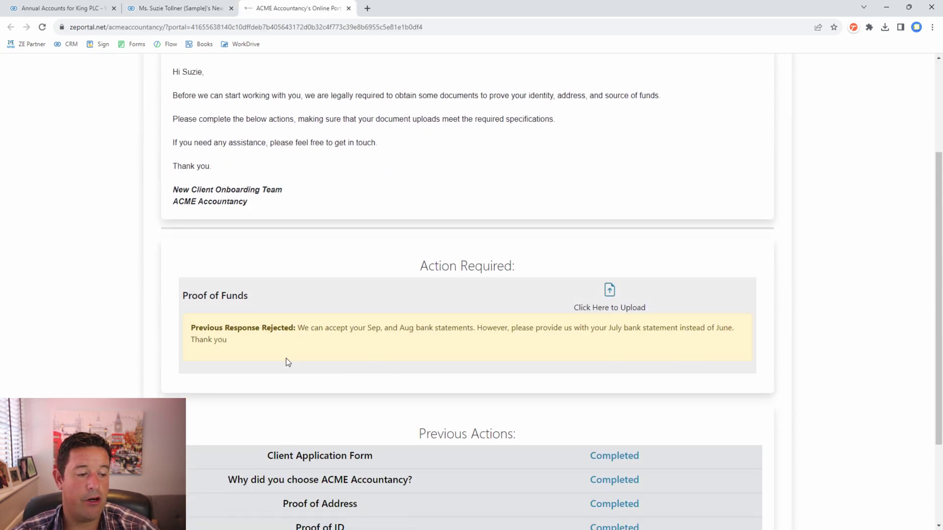
{"action": "left_click_drag", "start_coordinate": [299, 328], "coordinate": [479, 350]}
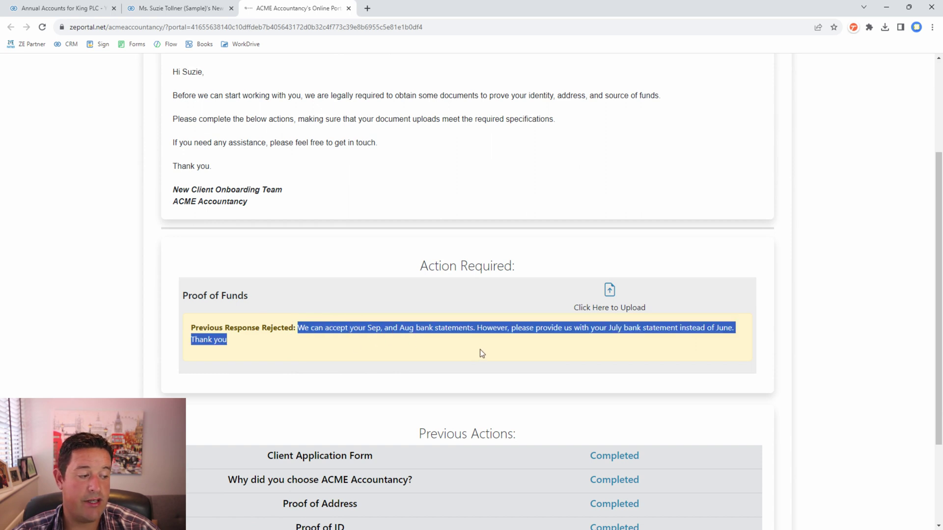
{"action": "left_click", "coordinate": [567, 332]}
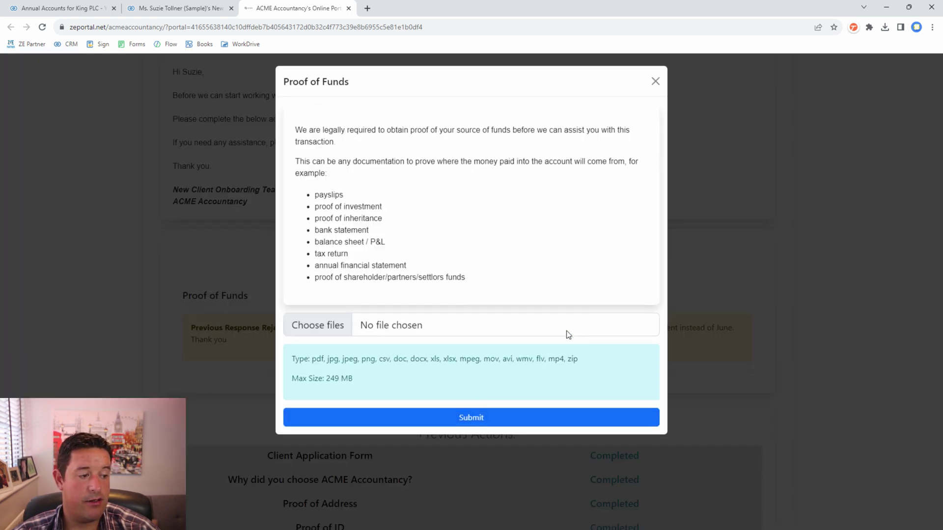
{"action": "left_click", "coordinate": [442, 333]}
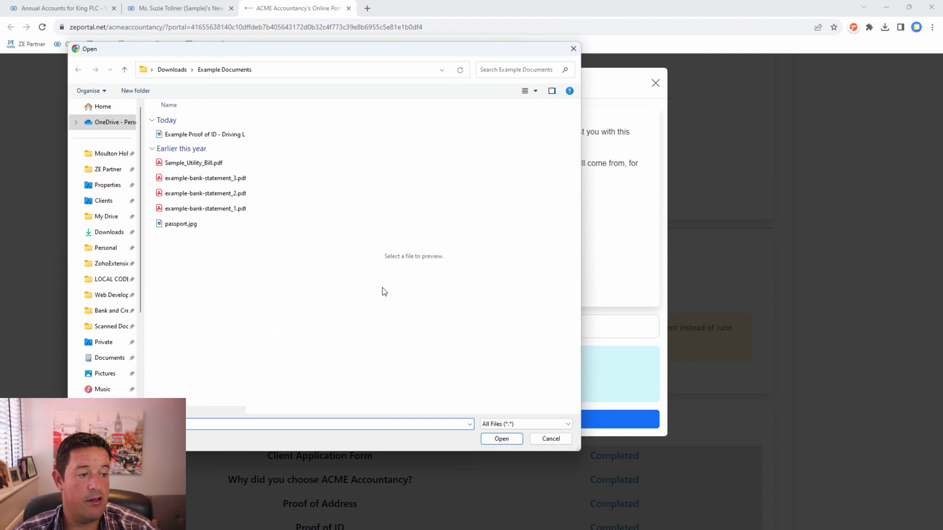
{"action": "left_click", "coordinate": [221, 183]}
{"action": "left_click", "coordinate": [500, 438]}
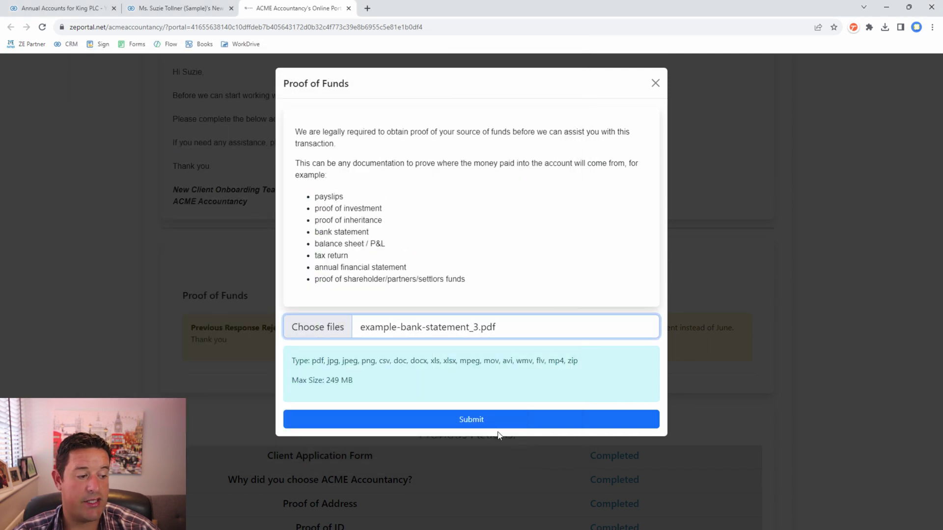
{"action": "left_click", "coordinate": [463, 425]}
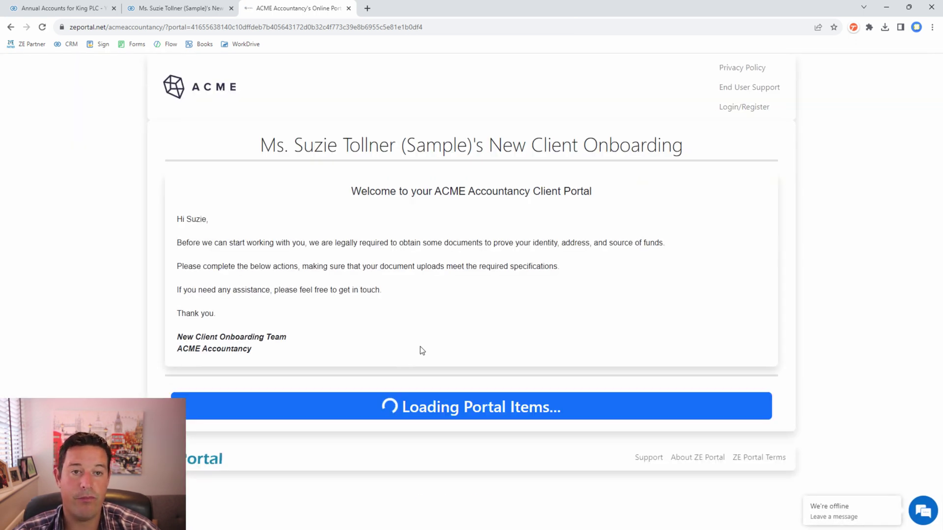
Confirm no action is required, then return to the CRM record's portal items list
{"action": "left_click_drag", "start_coordinate": [297, 425], "coordinate": [641, 424]}
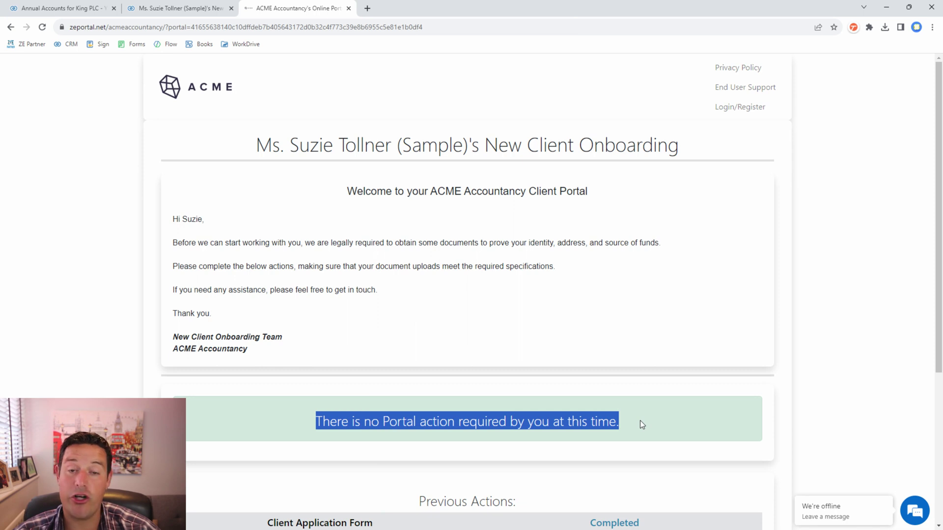
{"action": "left_click", "coordinate": [576, 314]}
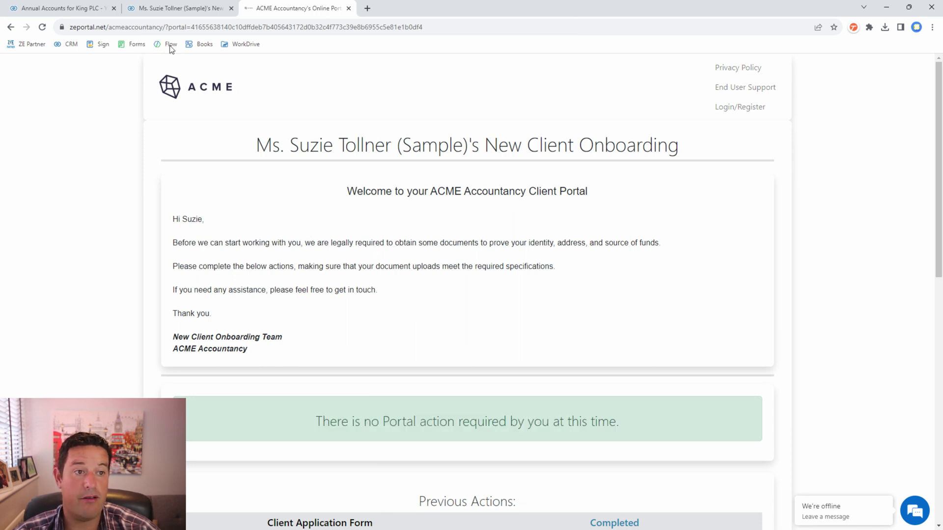
{"action": "key", "text": "ctrl+shift+Tab"}
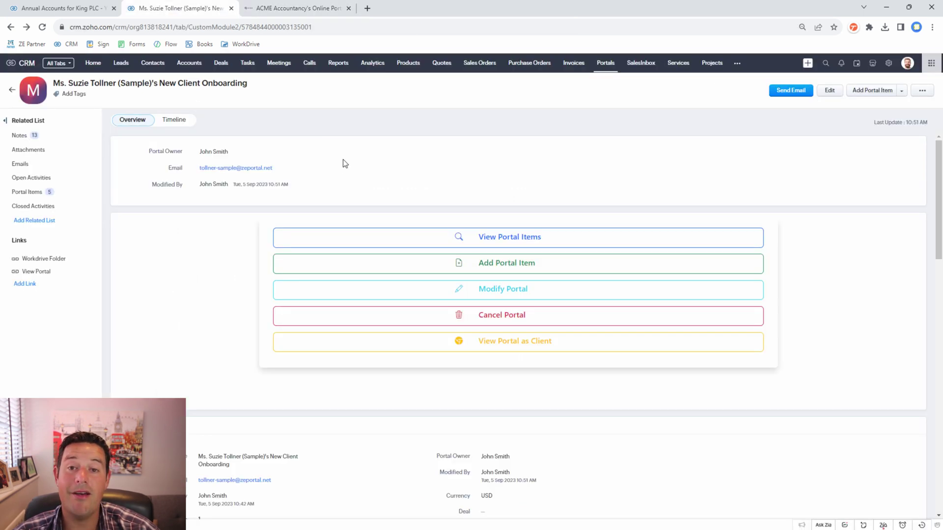
{"action": "left_click", "coordinate": [462, 239]}
Open the Proof of Funds response and check its accepted and REJECTED folders in WorkDrive
{"action": "left_click", "coordinate": [593, 336]}
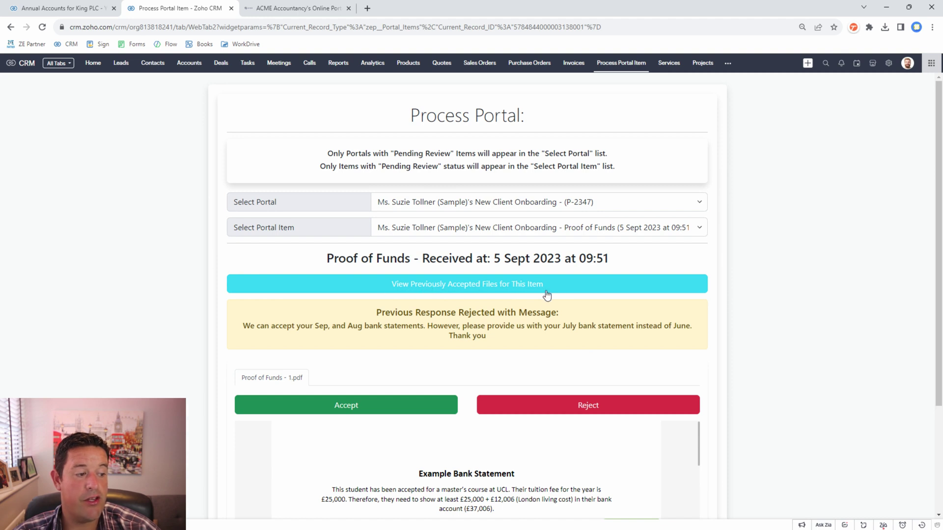
{"action": "left_click", "coordinate": [513, 290]}
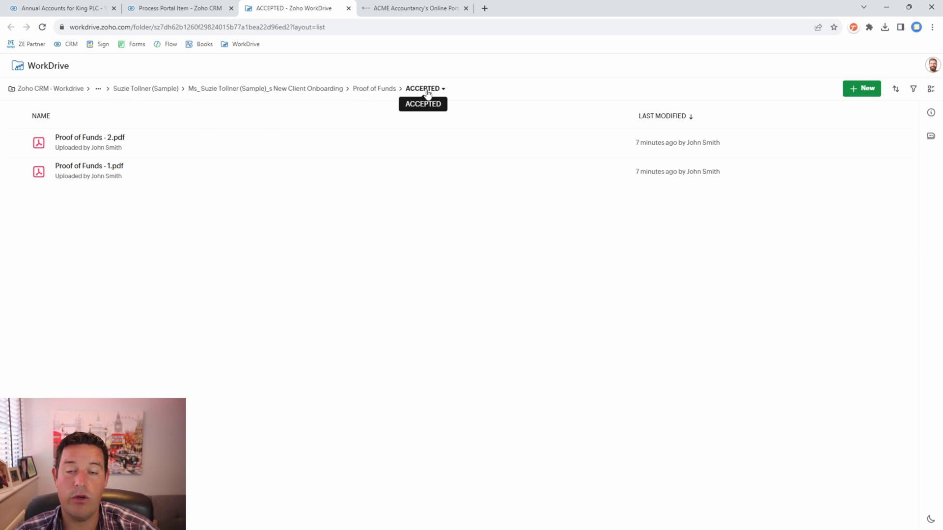
{"action": "left_click", "coordinate": [381, 90]}
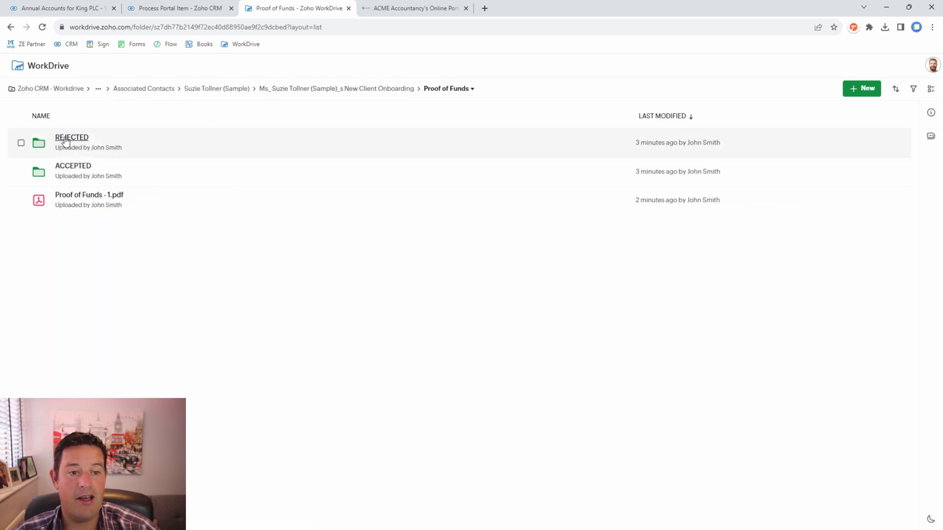
{"action": "left_click", "coordinate": [68, 140]}
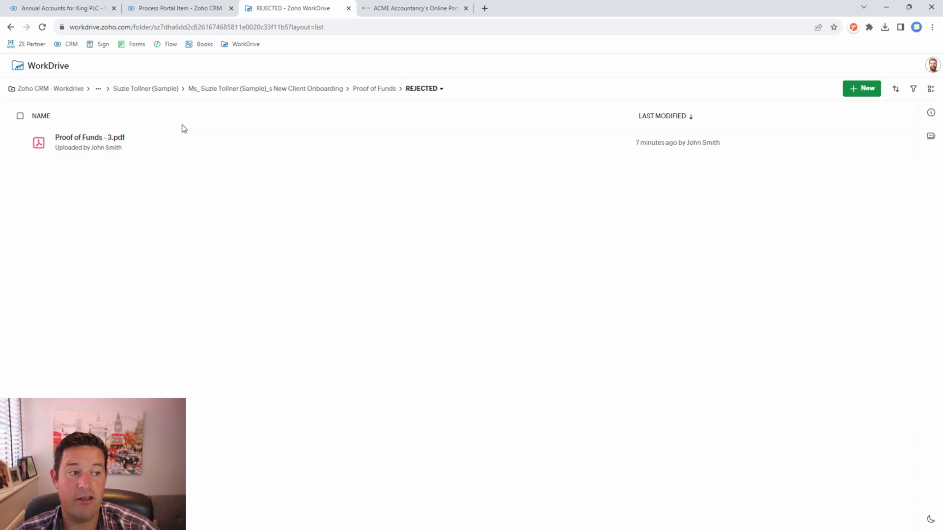
{"action": "left_click", "coordinate": [348, 8]}
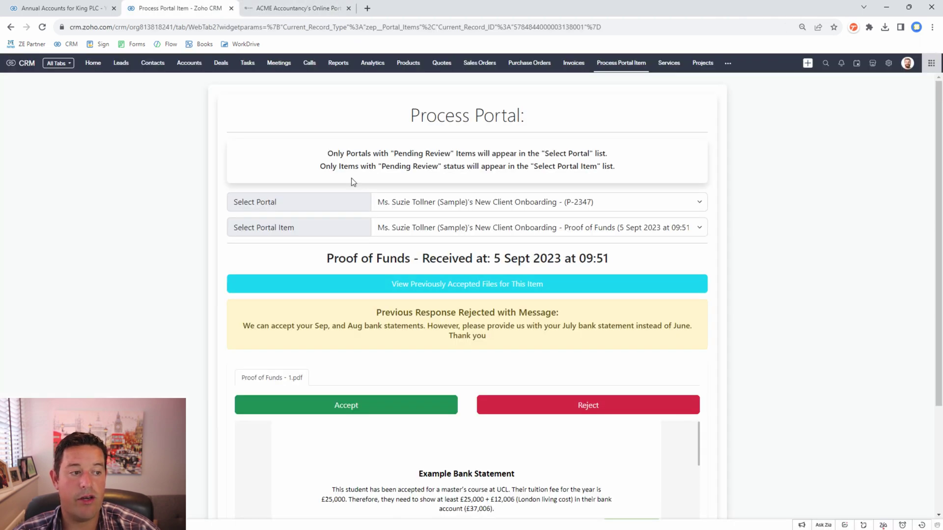
Accept the resubmitted Proof of Funds bank statement and submit the response
{"action": "scroll", "coordinate": [482, 276], "scroll_direction": "down", "scroll_amount": 3}
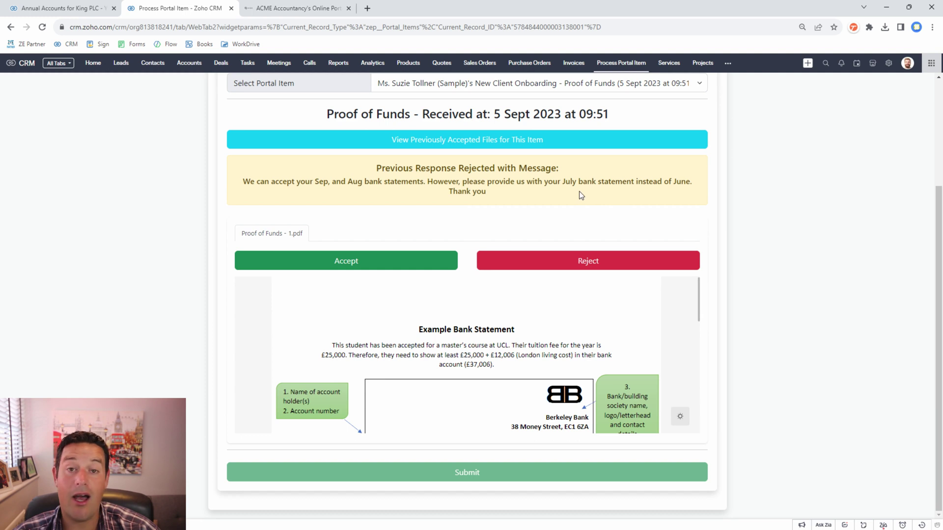
{"action": "scroll", "coordinate": [465, 319], "scroll_direction": "down", "scroll_amount": 1}
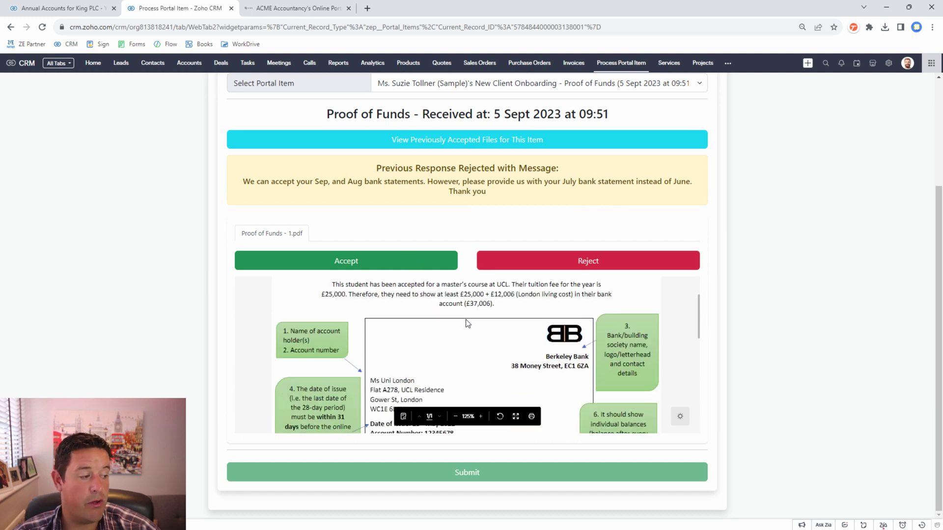
{"action": "scroll", "coordinate": [466, 322], "scroll_direction": "down", "scroll_amount": 1}
{"action": "left_click", "coordinate": [362, 262]}
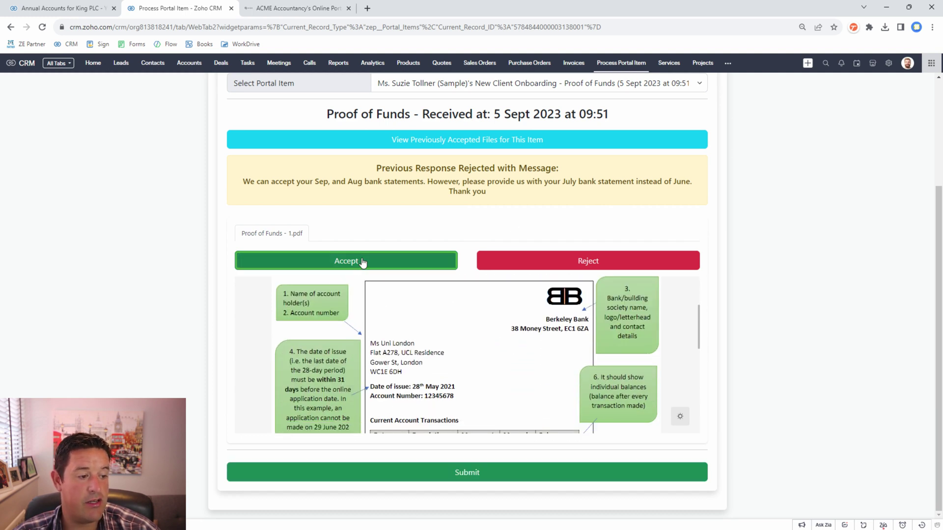
{"action": "left_click", "coordinate": [510, 478]}
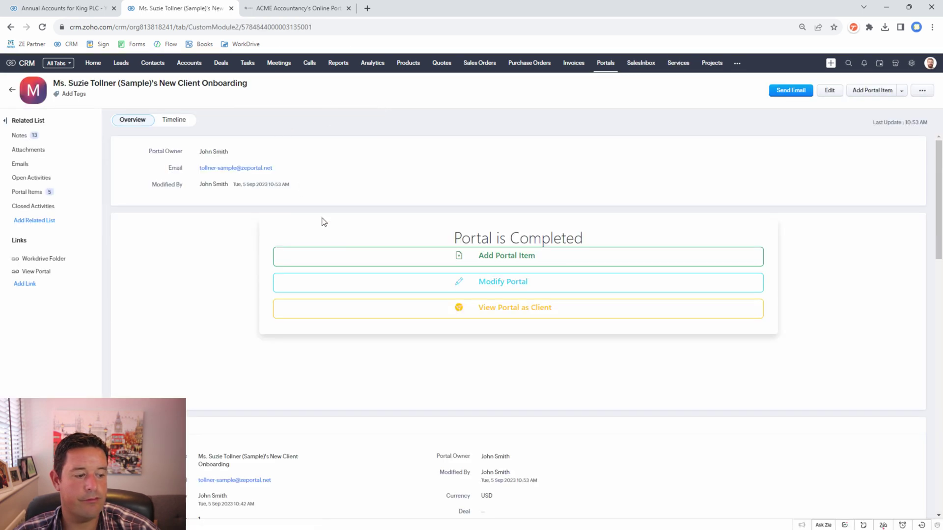
{"action": "scroll", "coordinate": [322, 221], "scroll_direction": "down", "scroll_amount": 3}
{"action": "left_click", "coordinate": [507, 366]}
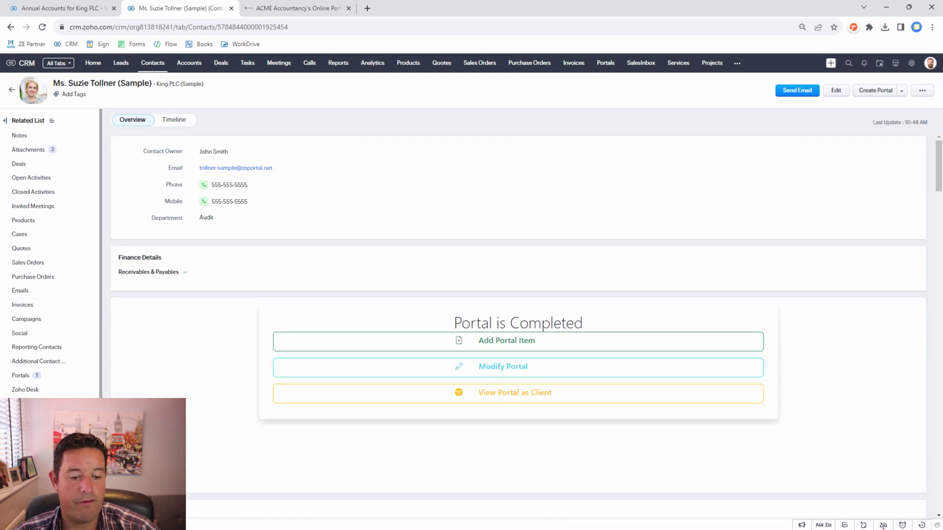
{"action": "scroll", "coordinate": [568, 362], "scroll_direction": "down", "scroll_amount": 6}
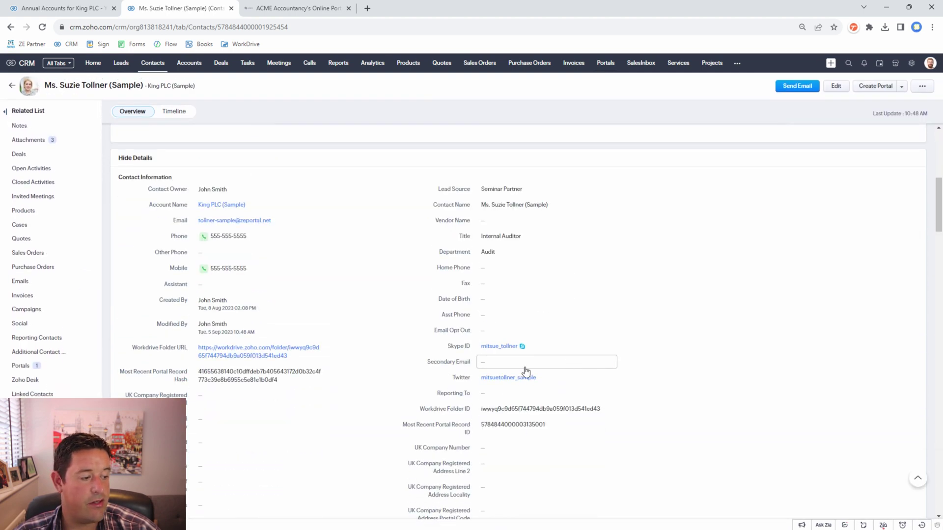
{"action": "scroll", "coordinate": [526, 370], "scroll_direction": "down", "scroll_amount": 2}
{"action": "left_click", "coordinate": [273, 255]}
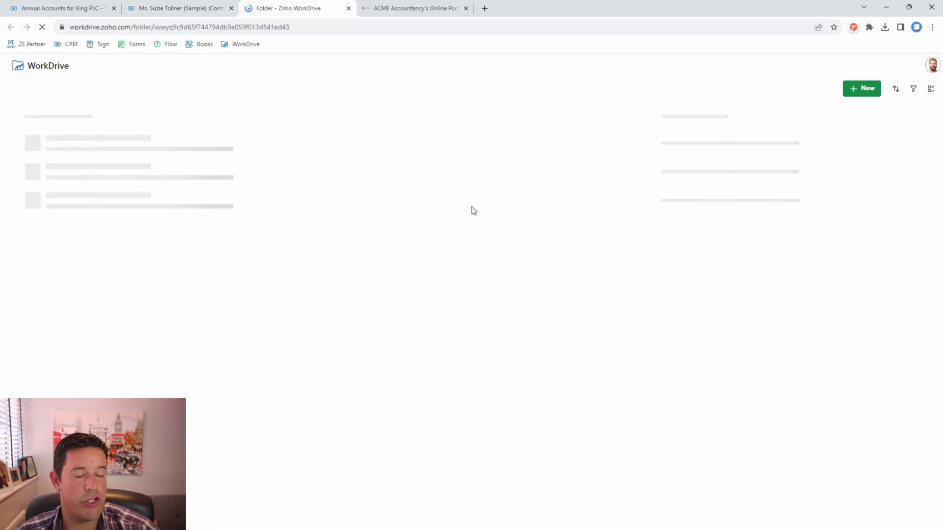
{"action": "left_click", "coordinate": [188, 142]}
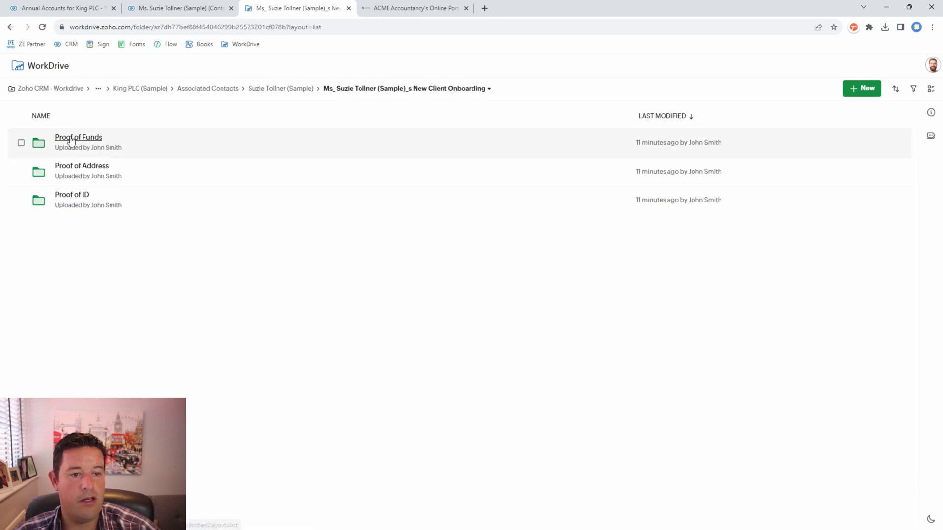
{"action": "left_click", "coordinate": [71, 139]}
{"action": "left_click", "coordinate": [72, 139]}
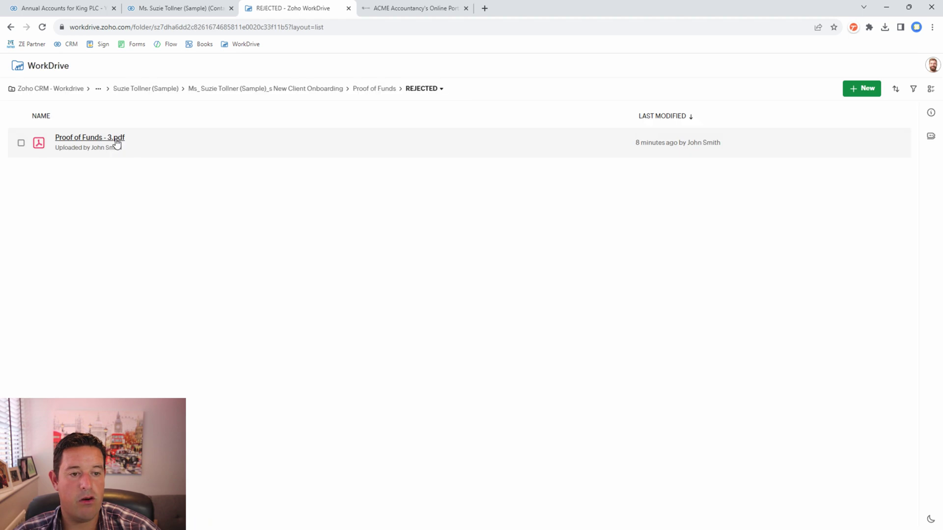
{"action": "left_click", "coordinate": [374, 89]}
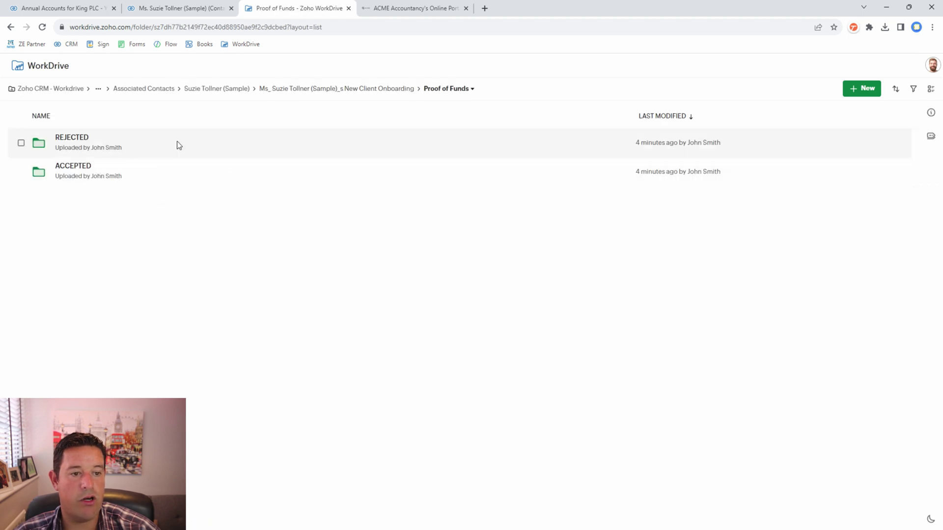
{"action": "left_click", "coordinate": [81, 170]}
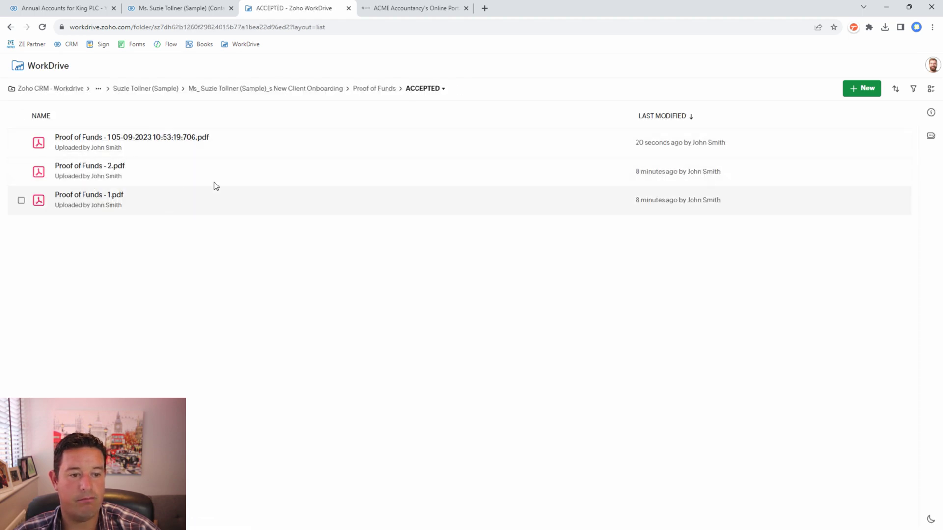
{"action": "left_click", "coordinate": [316, 91]}
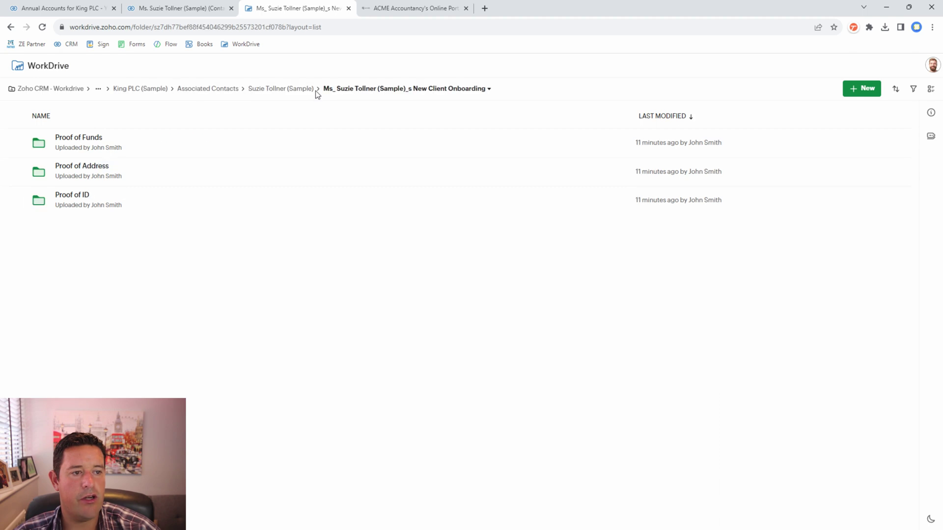
{"action": "left_click", "coordinate": [107, 167]}
{"action": "left_click", "coordinate": [76, 173]}
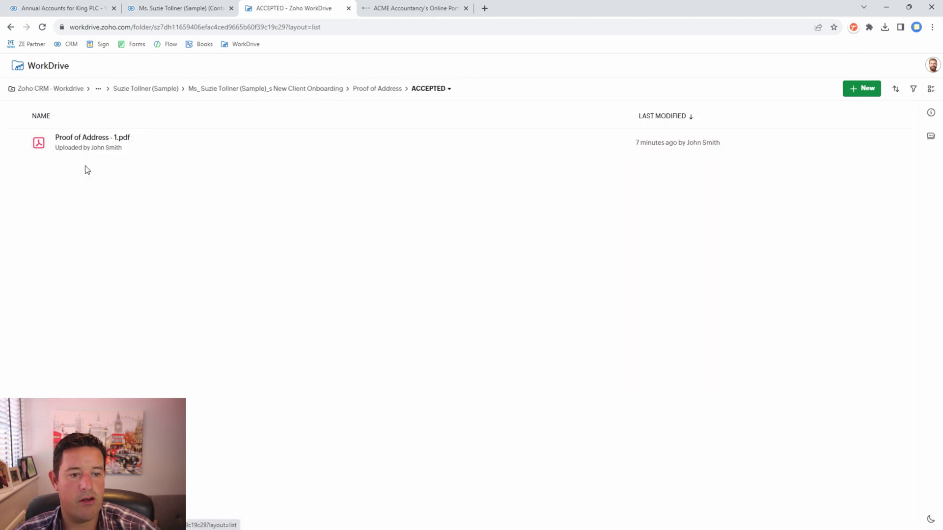
{"action": "left_click", "coordinate": [343, 90]}
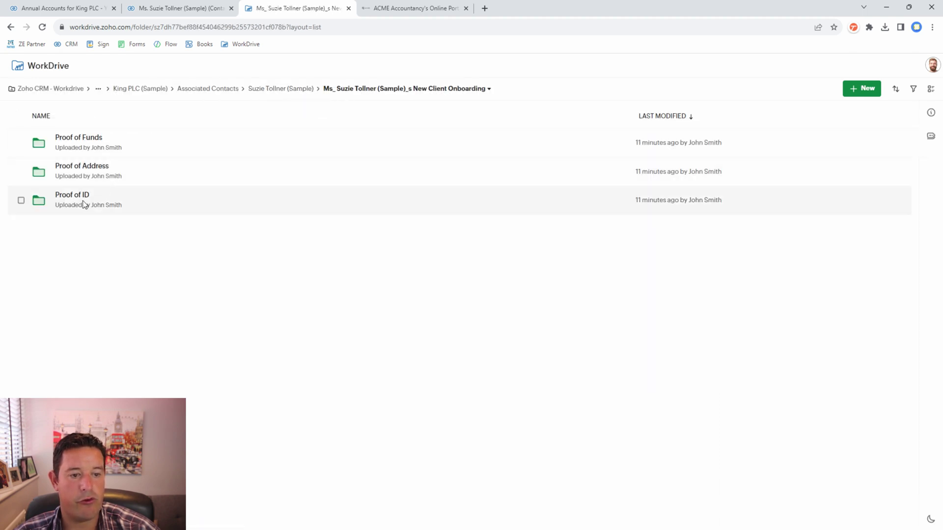
{"action": "left_click", "coordinate": [73, 196]}
{"action": "left_click", "coordinate": [70, 168]}
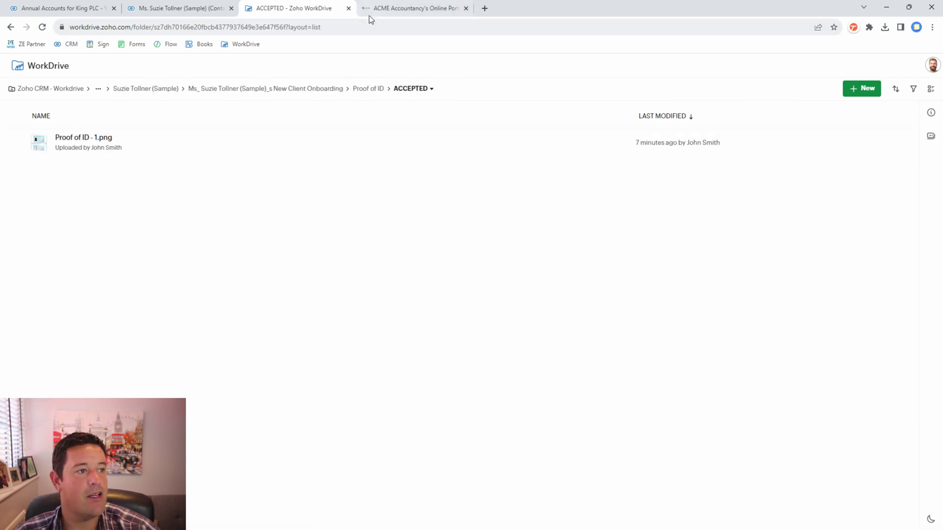
{"action": "left_click", "coordinate": [348, 8]}
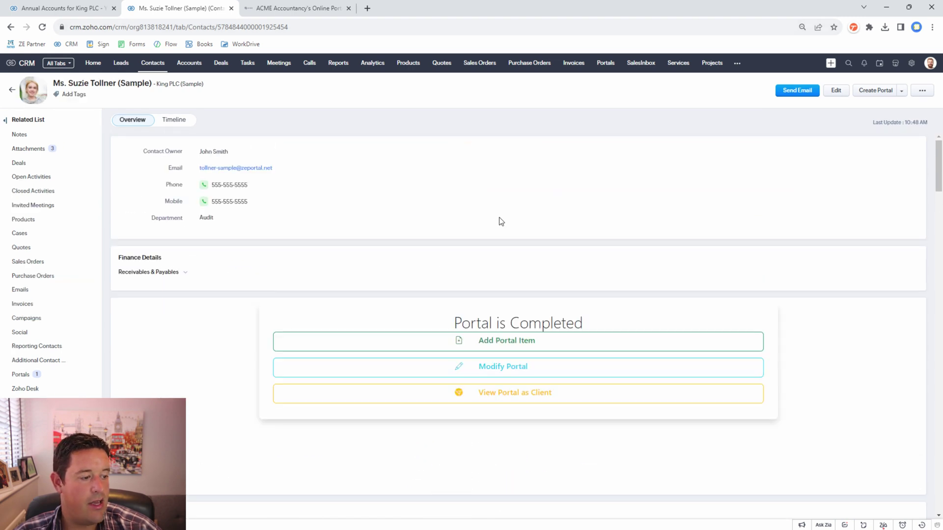
Replace the portal's opening paragraph with 'Thank you for providing all of your documents.'
{"action": "left_click_drag", "start_coordinate": [441, 325], "coordinate": [593, 324]}
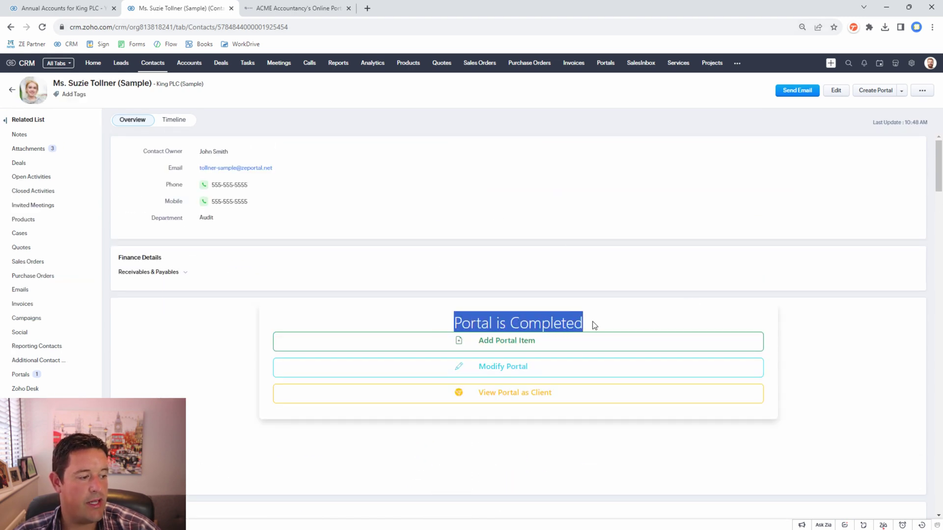
{"action": "left_click", "coordinate": [594, 325]}
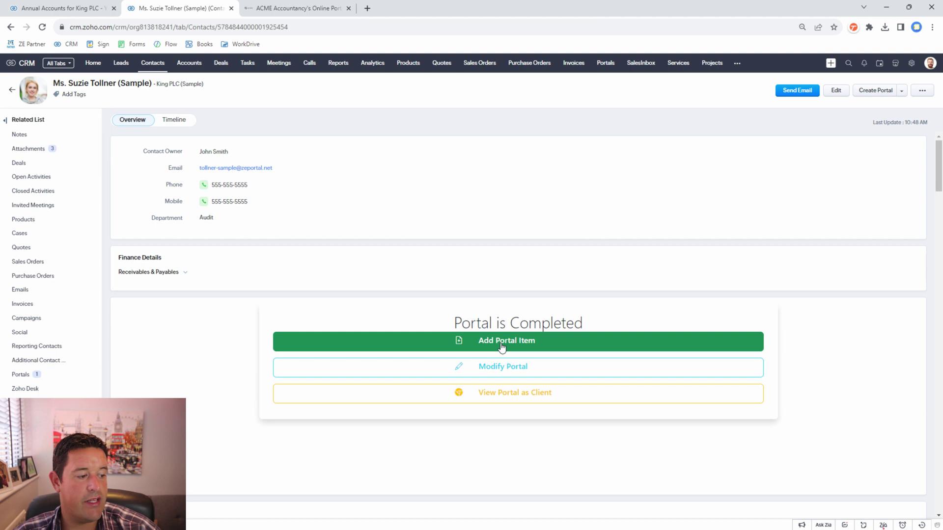
{"action": "left_click", "coordinate": [506, 374]}
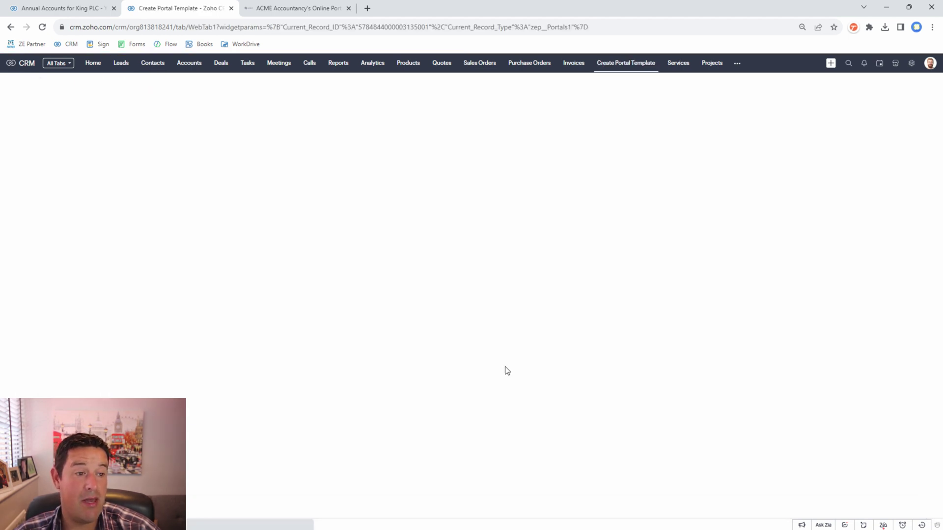
{"action": "scroll", "coordinate": [314, 234], "scroll_direction": "down", "scroll_amount": 5}
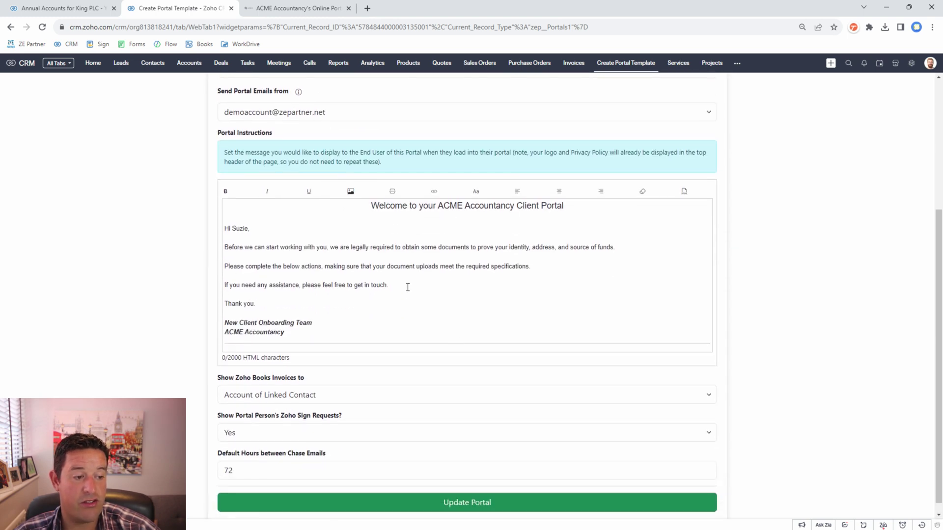
{"action": "left_click_drag", "start_coordinate": [624, 247], "coordinate": [224, 246]}
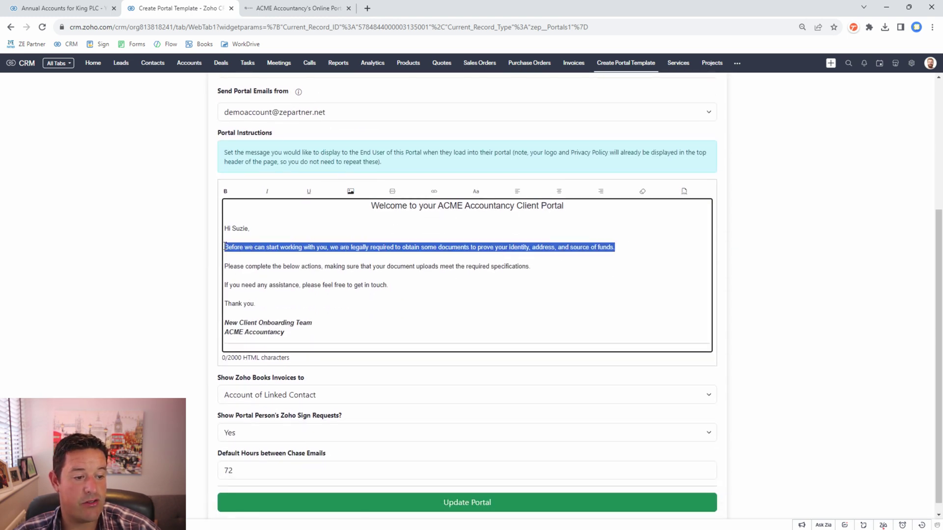
{"action": "type", "text": "Thank you for providing all of you"}
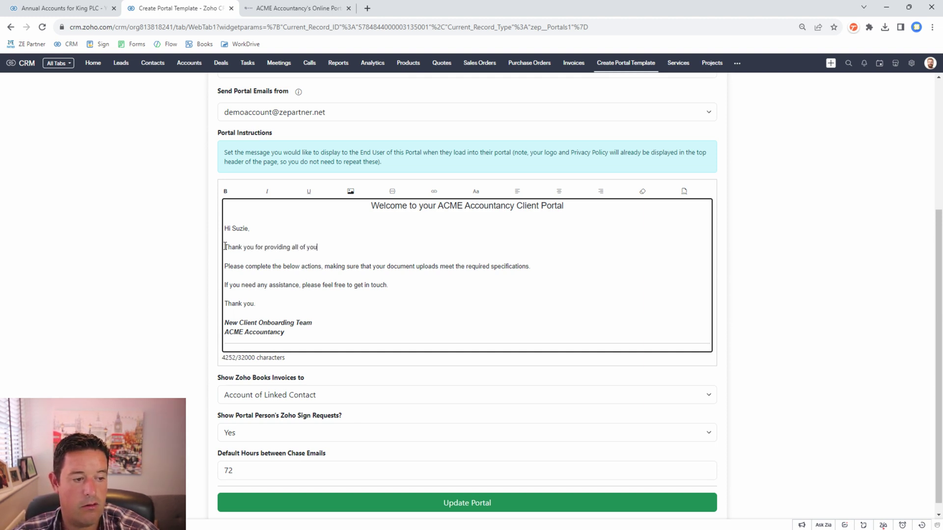
{"action": "type", "text": "r documents. We will now begin working on your"}
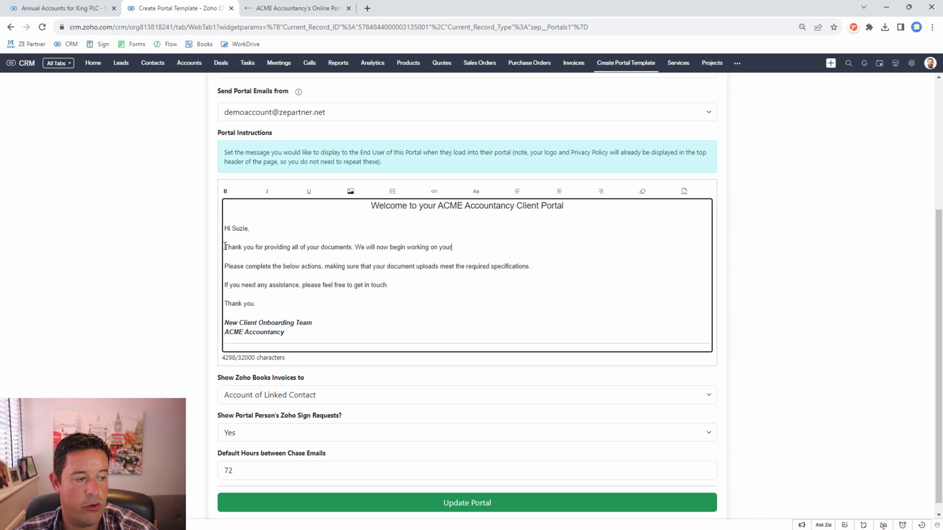
{"action": "type", "text": "t."}
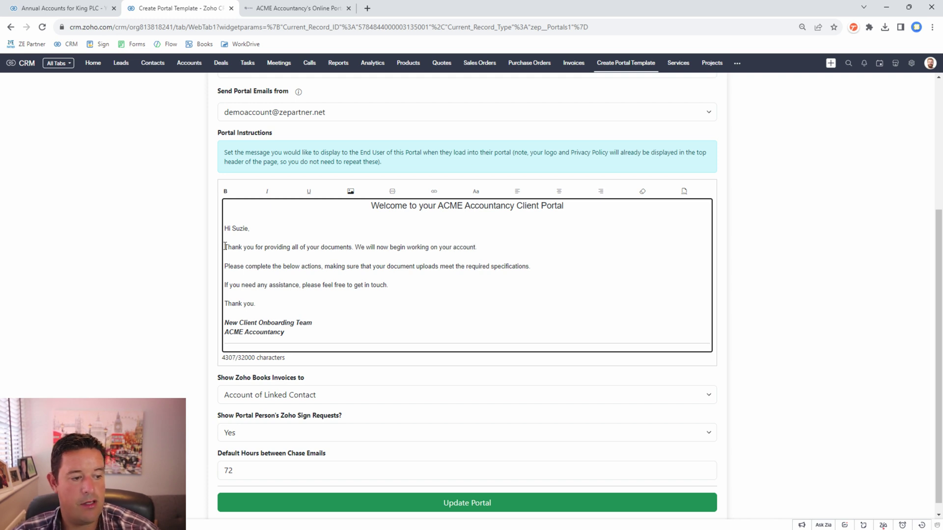
Delete the upload-instructions line, bold the thank-you sentence, and update the portal
{"action": "left_click_drag", "start_coordinate": [555, 270], "coordinate": [221, 264]}
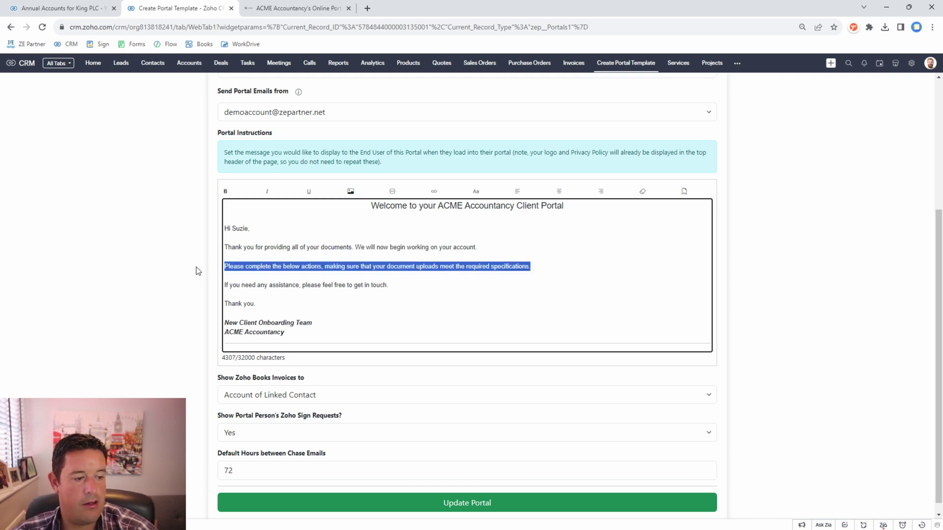
{"action": "key", "text": "Delete"}
{"action": "left_click_drag", "start_coordinate": [497, 255], "coordinate": [223, 256]}
{"action": "key", "text": "ctrl+b"}
{"action": "left_click", "coordinate": [349, 267]}
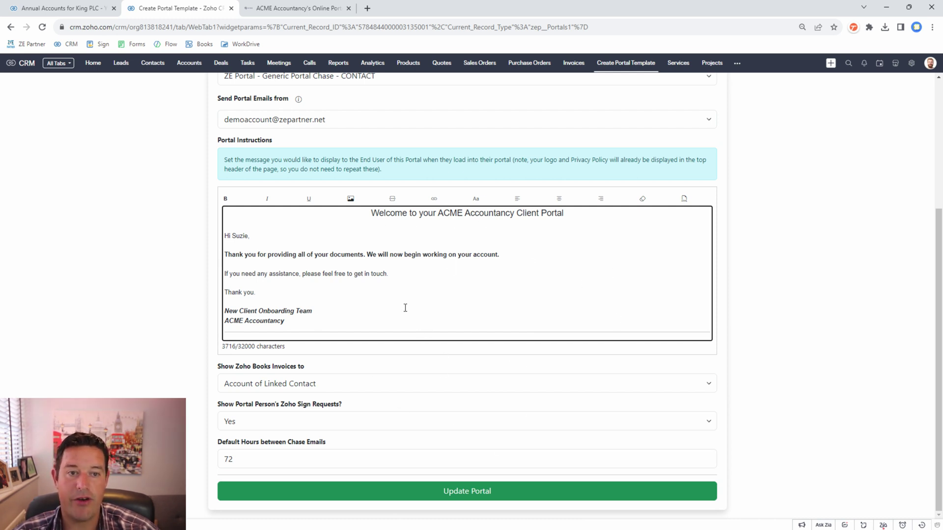
{"action": "left_click", "coordinate": [456, 493]}
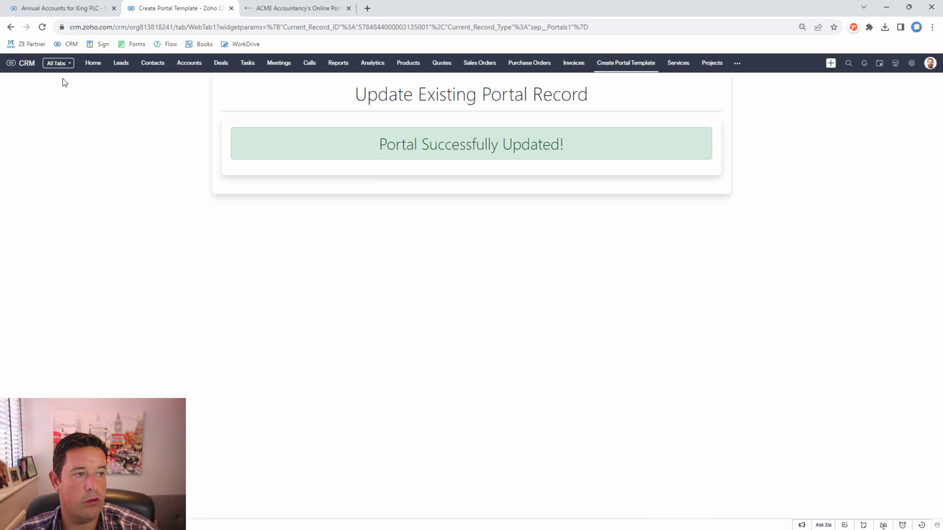
Go back to the contact and view the portal as the client, checking the bold thank-you
{"action": "left_click", "coordinate": [9, 28]}
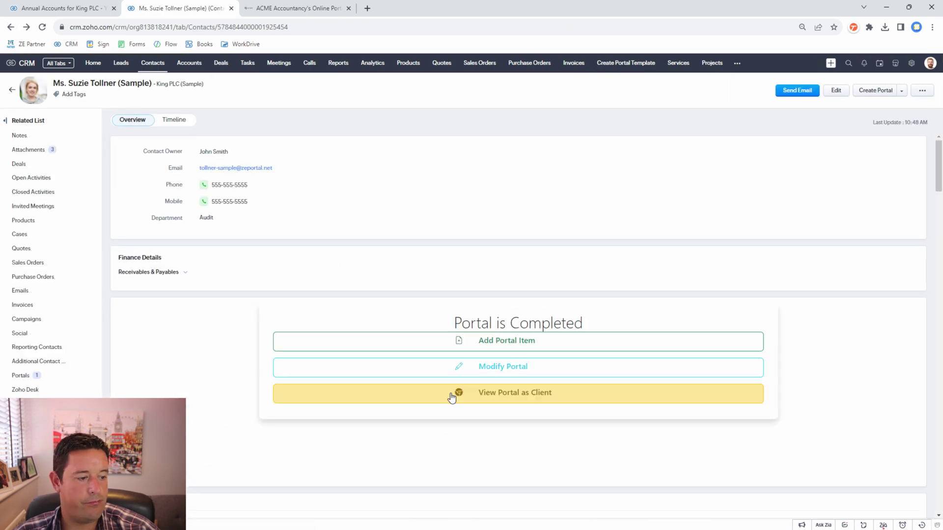
{"action": "left_click", "coordinate": [455, 398]}
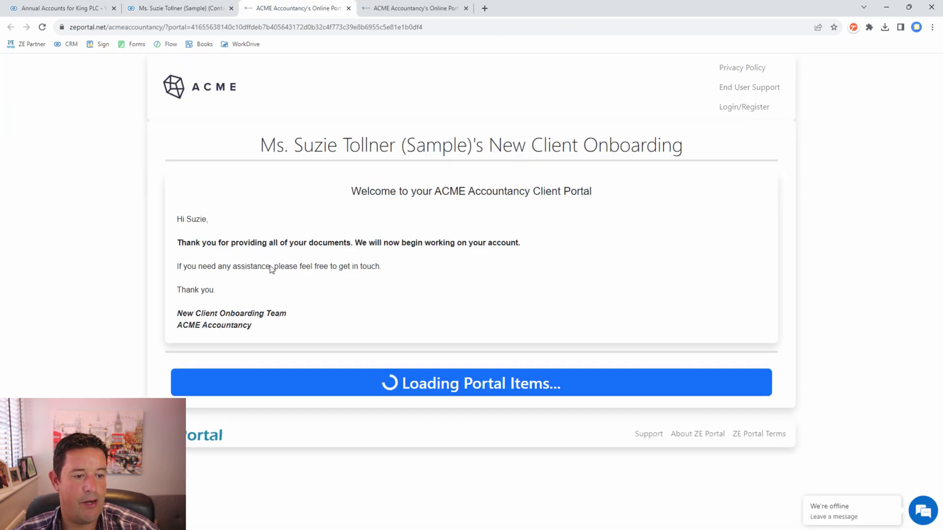
{"action": "left_click_drag", "start_coordinate": [180, 243], "coordinate": [554, 251]}
{"action": "left_click", "coordinate": [573, 252]}
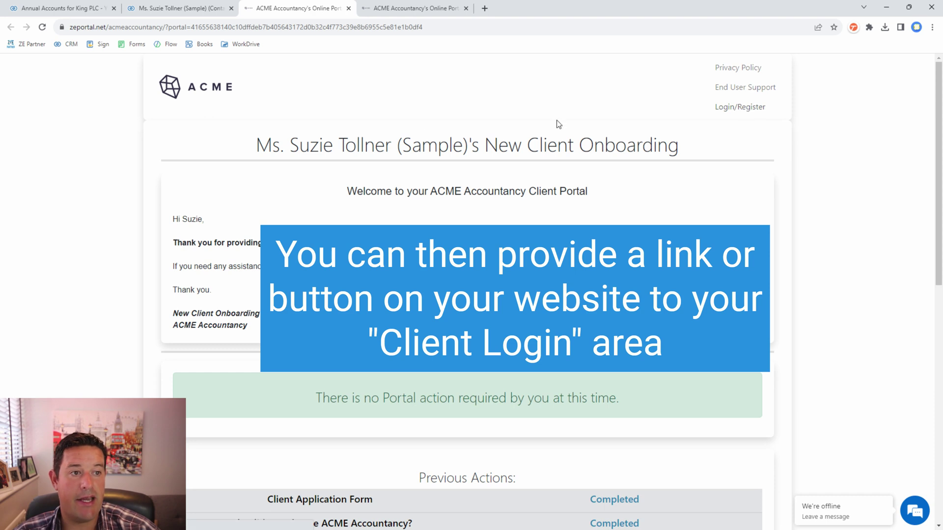
{"action": "double_click", "coordinate": [175, 26]}
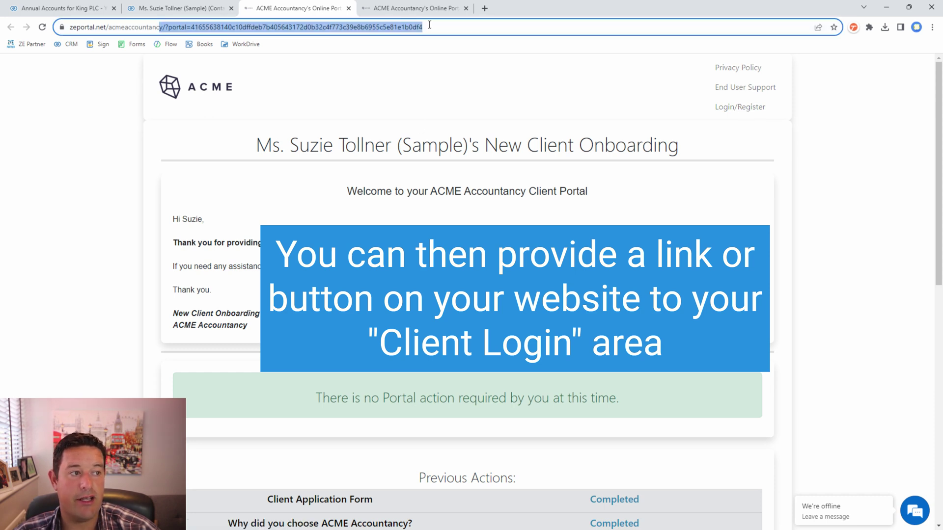